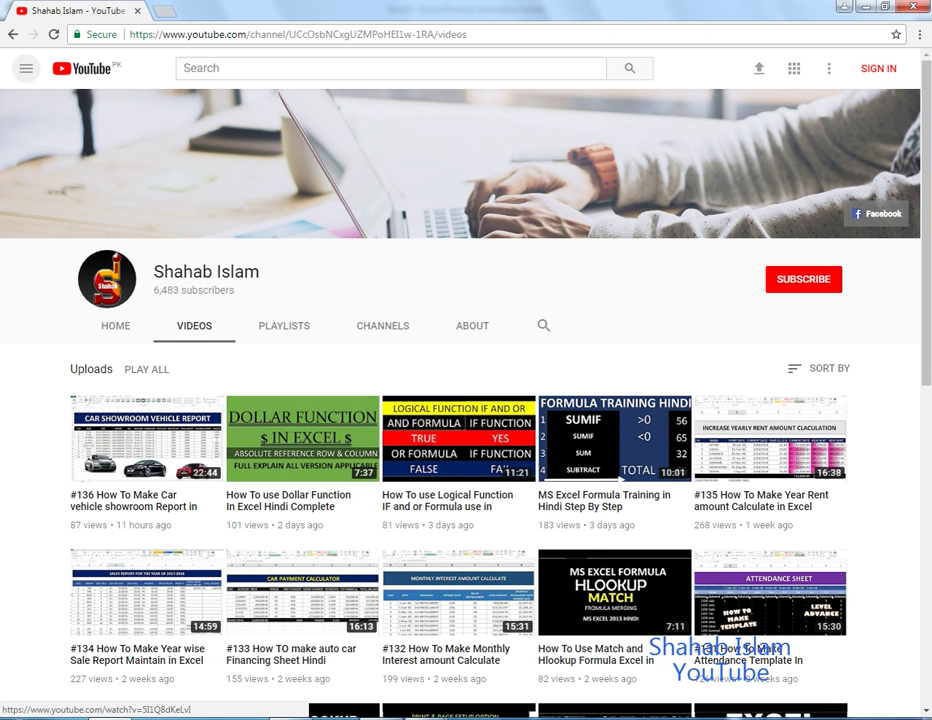
- Switch to the Excel workbook and protect Sheet1 with a password, allowing selection of locked and unlocked cells
click(494, 641)
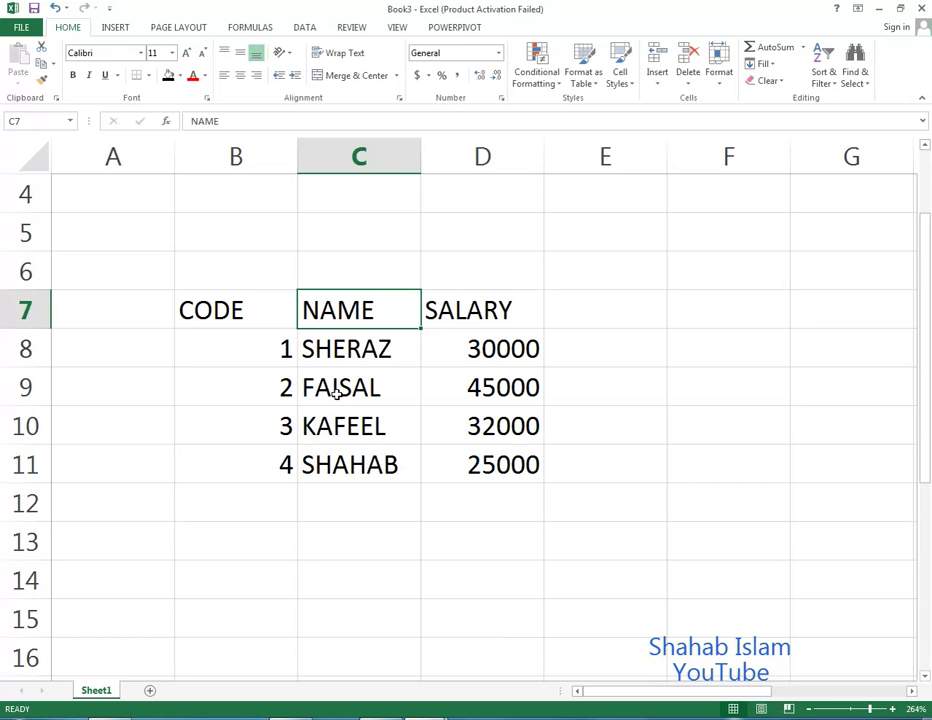
click(721, 84)
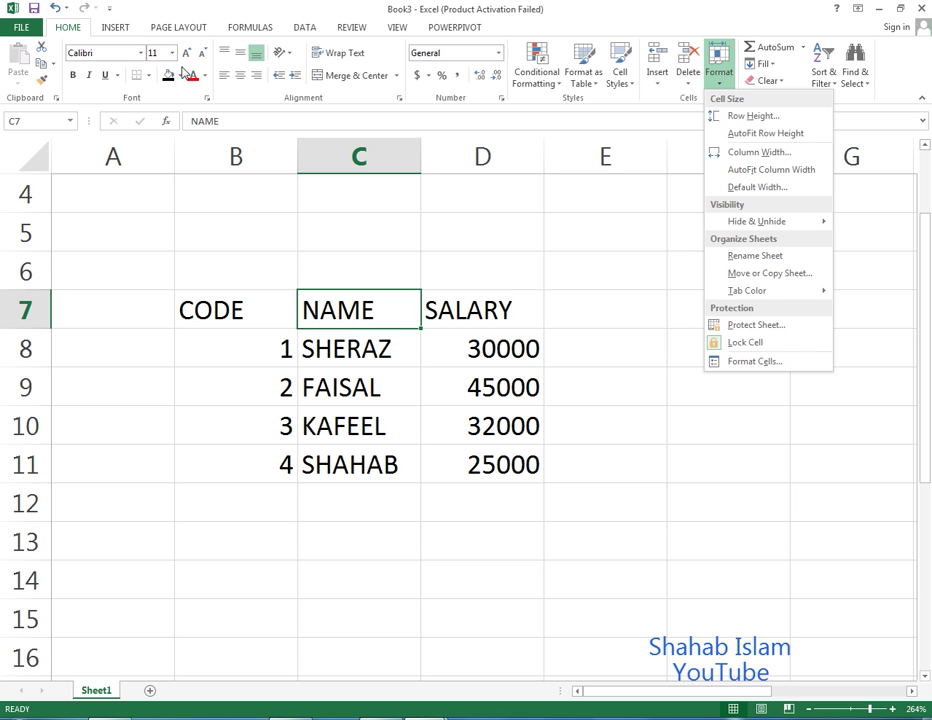
click(562, 430)
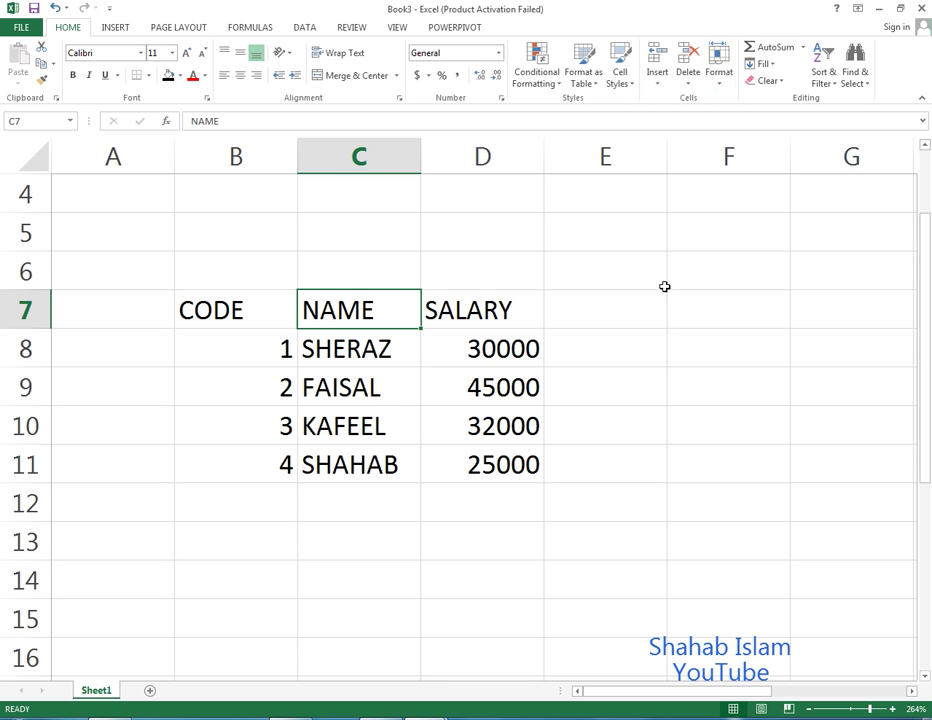
click(718, 88)
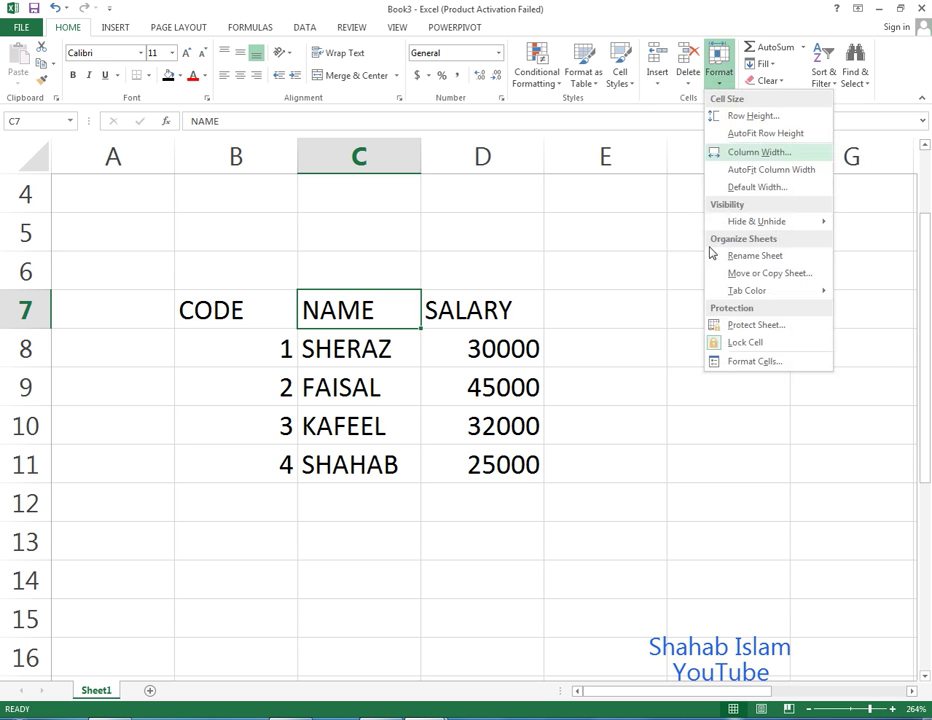
click(723, 328)
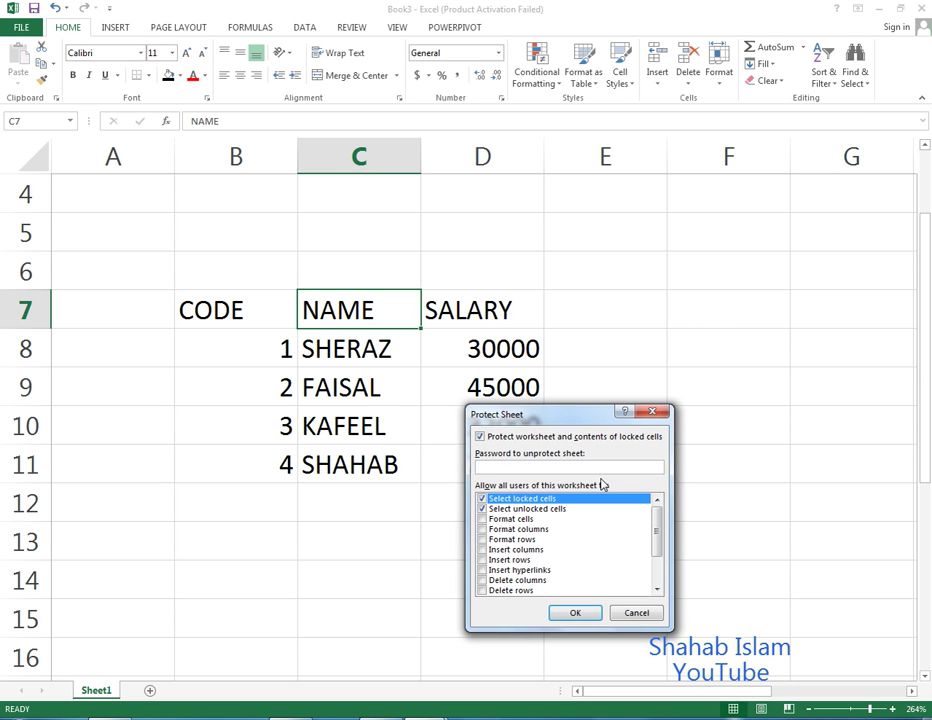
text(1)
click(589, 613)
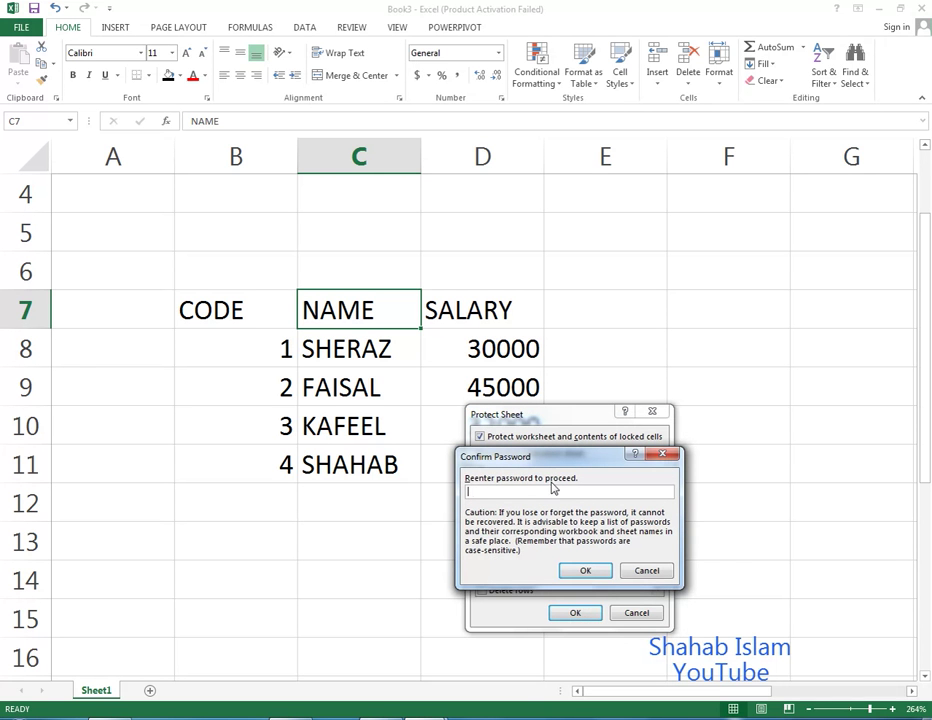
text(1)
click(585, 570)
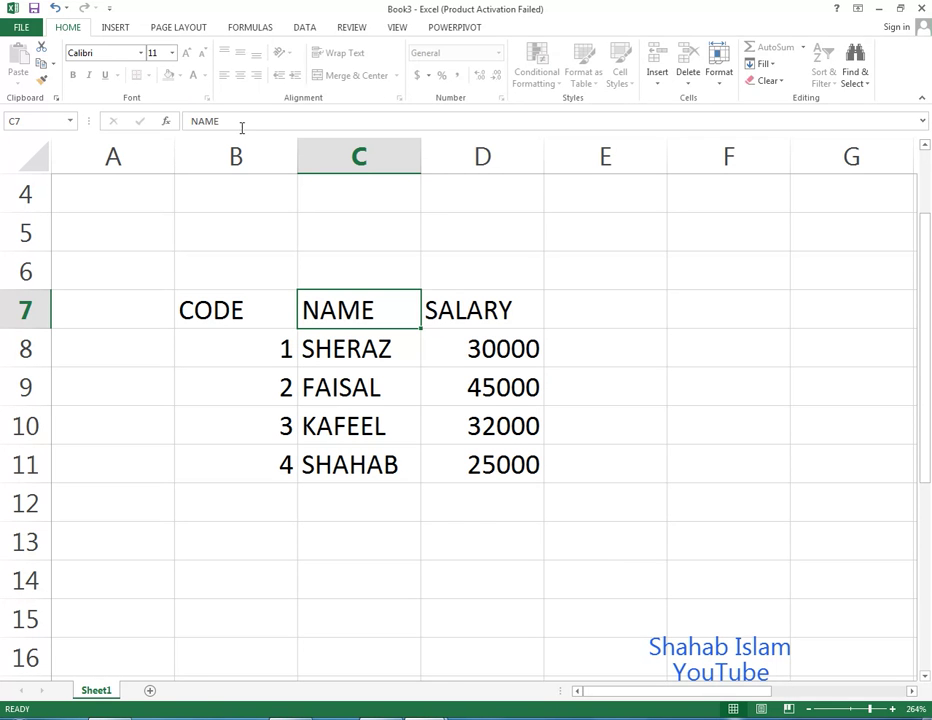
- Try to delete the contents of cells B7:C8 on the protected Sheet1
drag(283, 308, 343, 366)
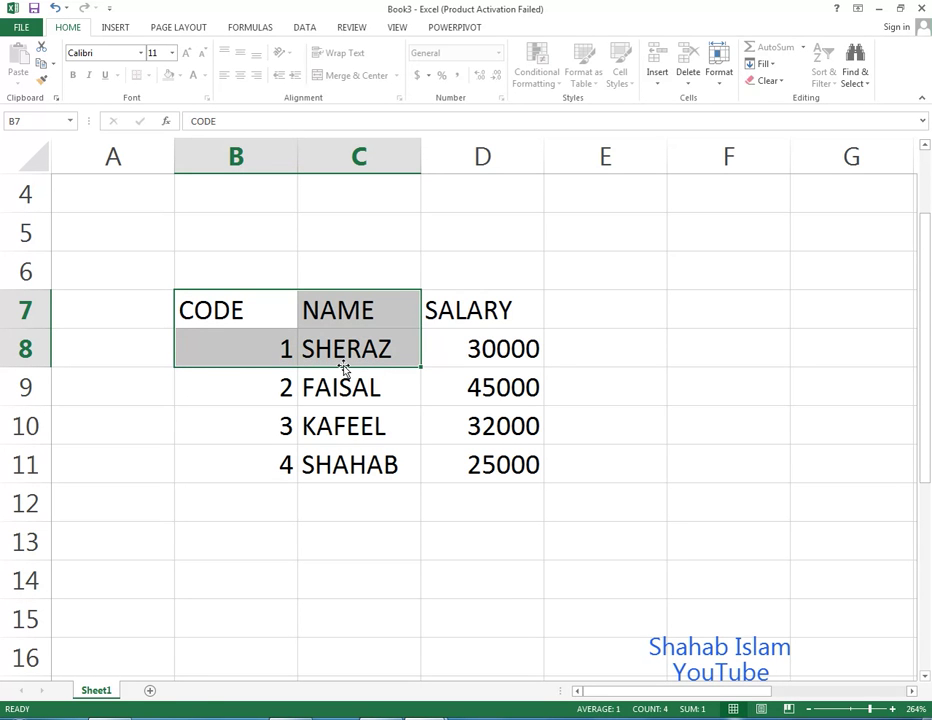
key(Delete)
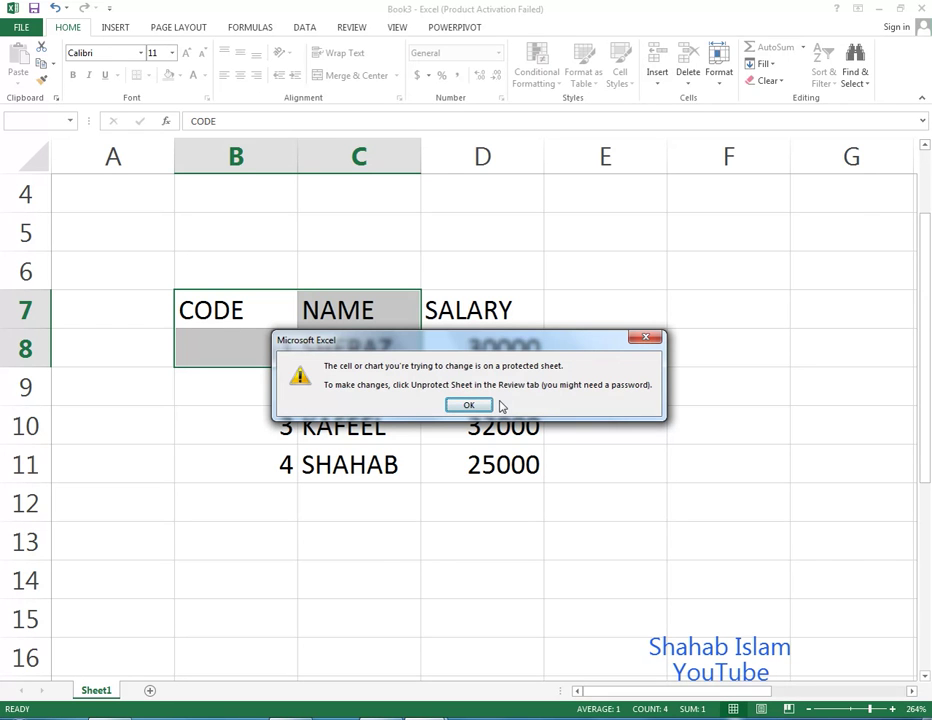
click(484, 402)
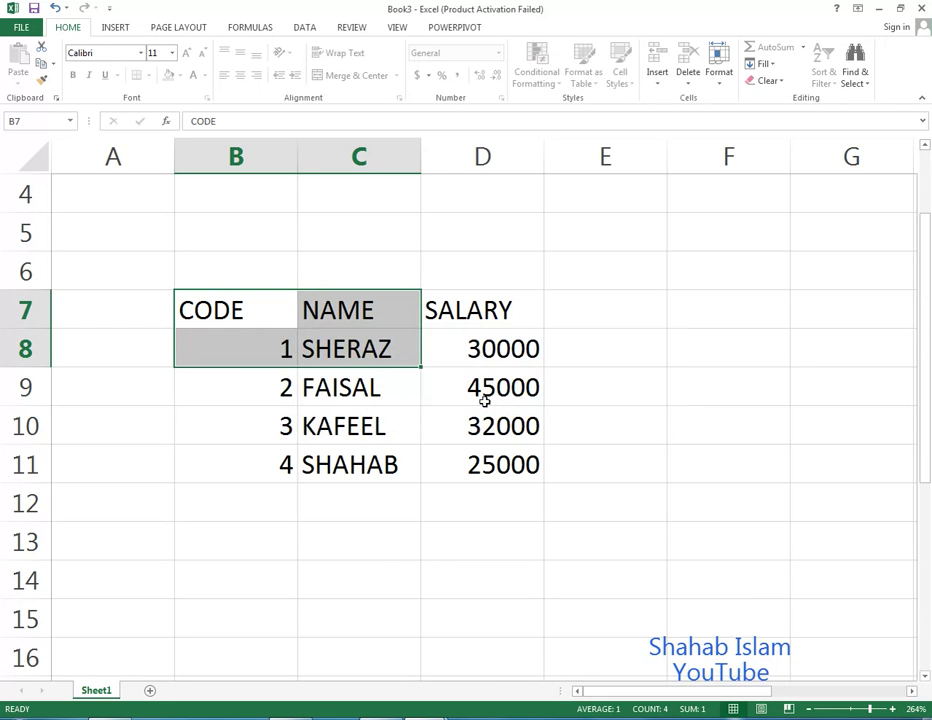
key(Delete)
click(487, 407)
key(Delete)
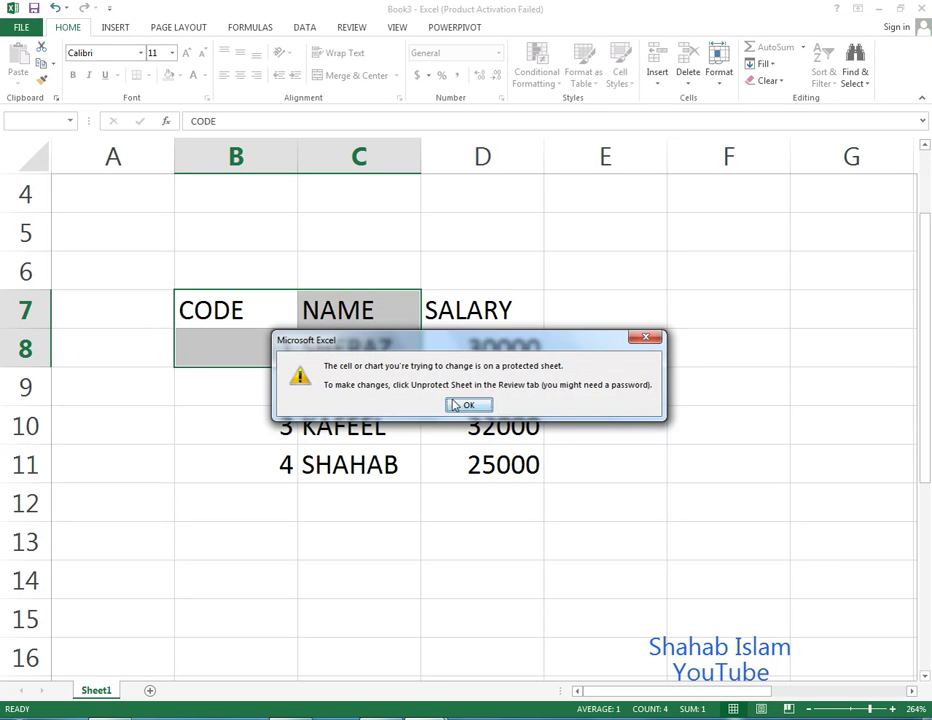
click(466, 405)
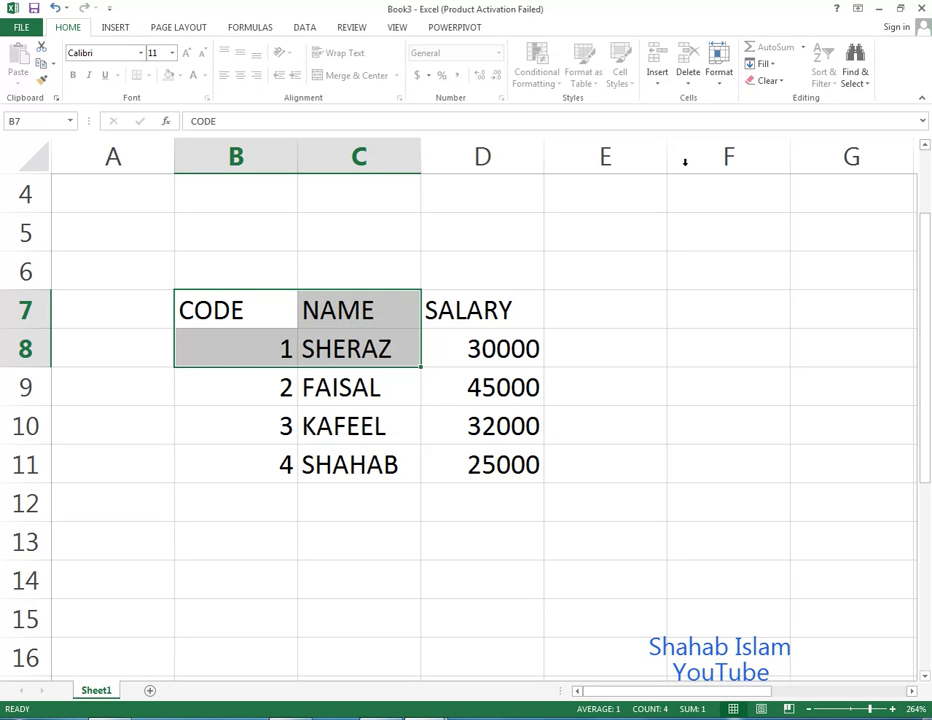
- Remove the protection from Sheet1 by entering the sheet password
click(722, 78)
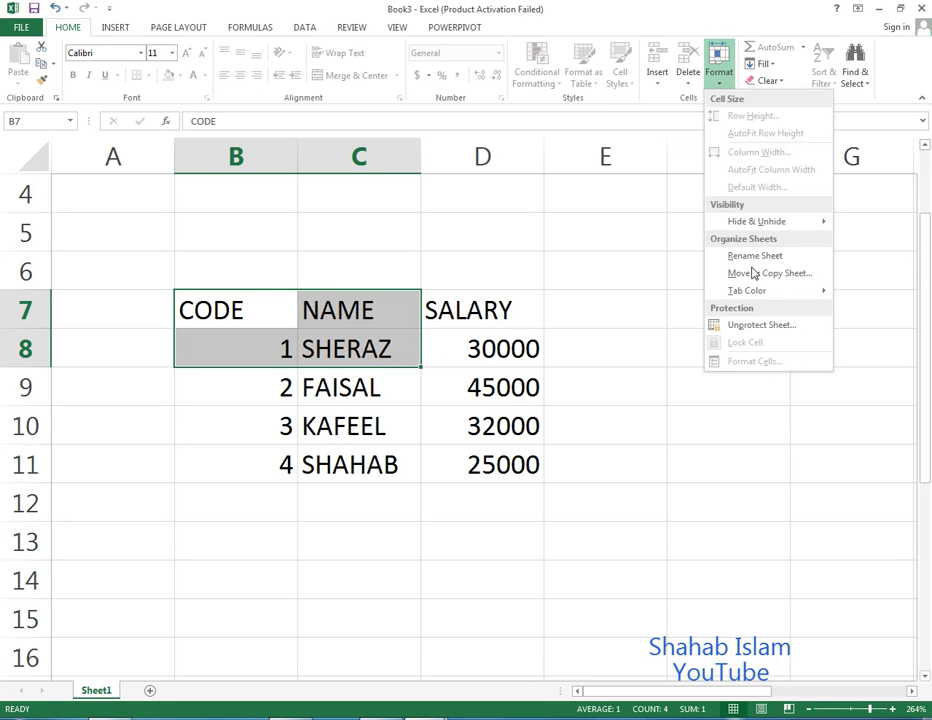
click(777, 326)
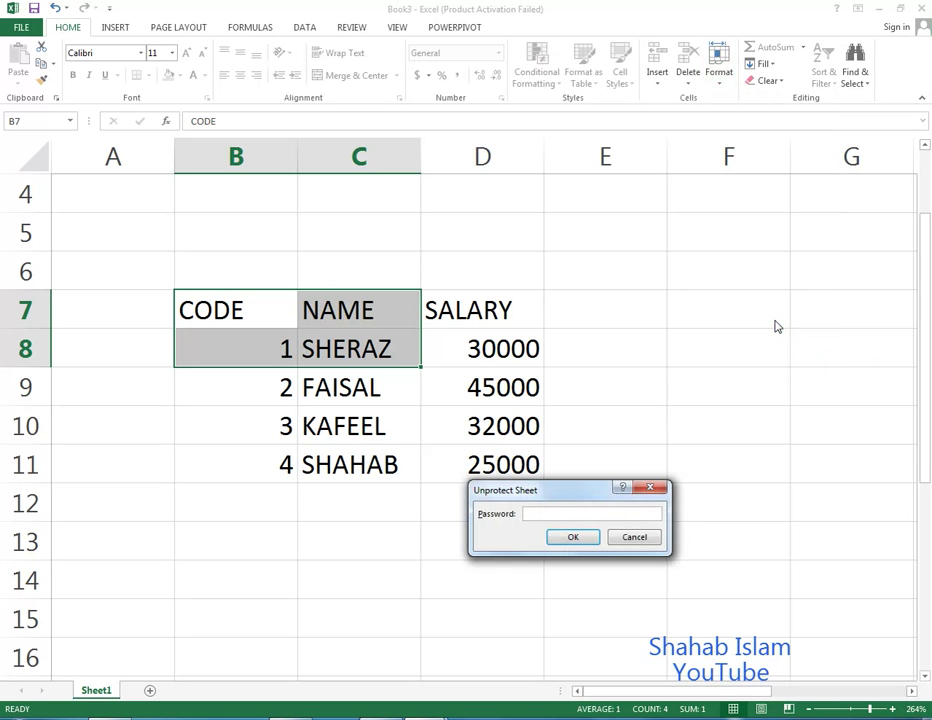
text(1)
click(596, 537)
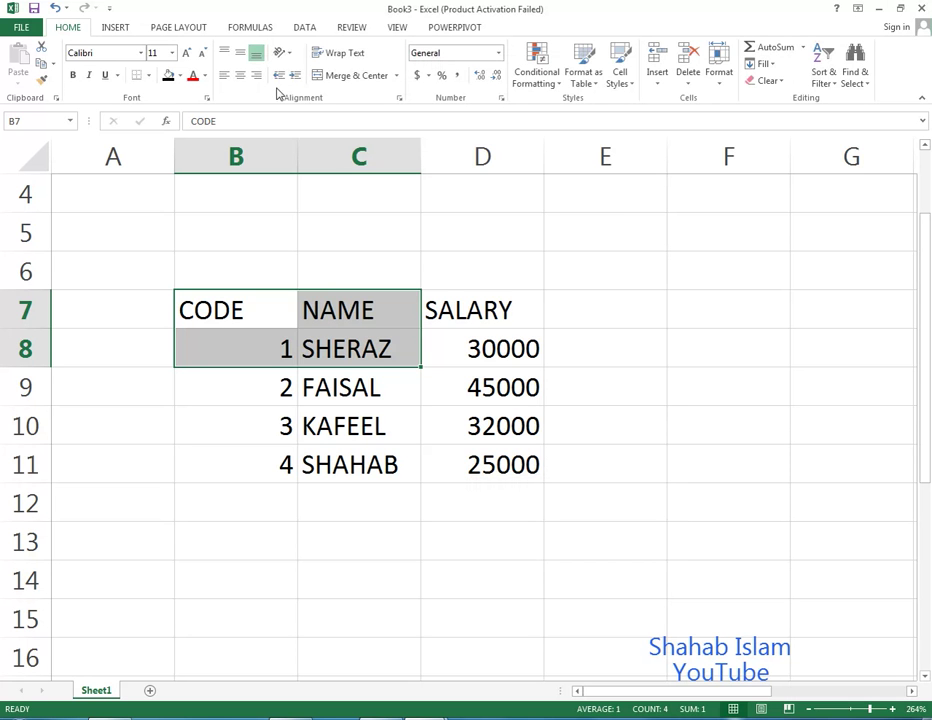
- Add two blank worksheets after Sheet1
click(312, 29)
click(350, 28)
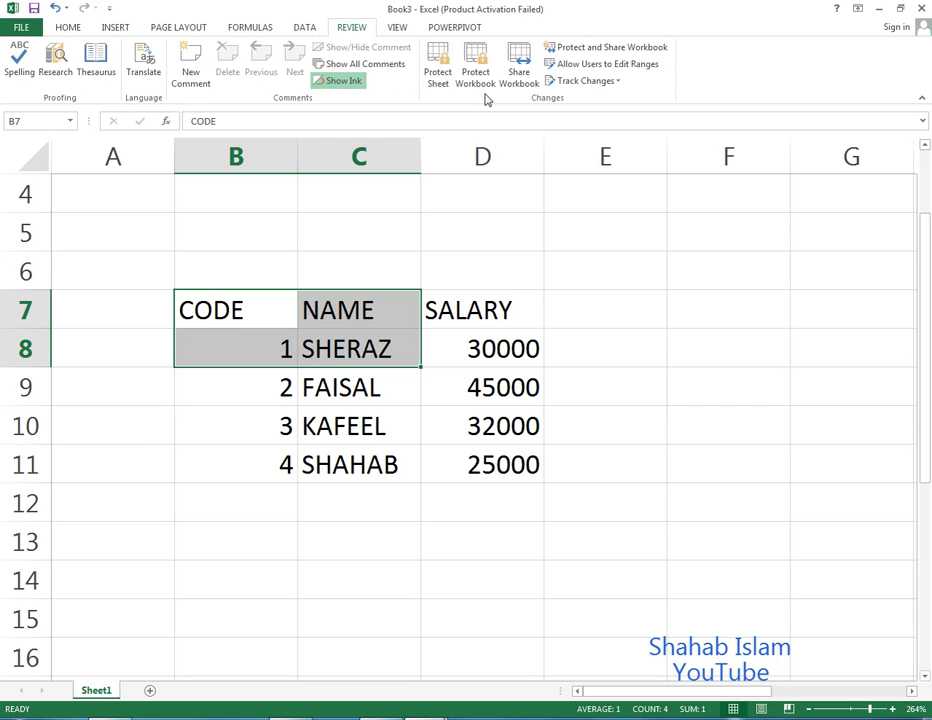
click(151, 690)
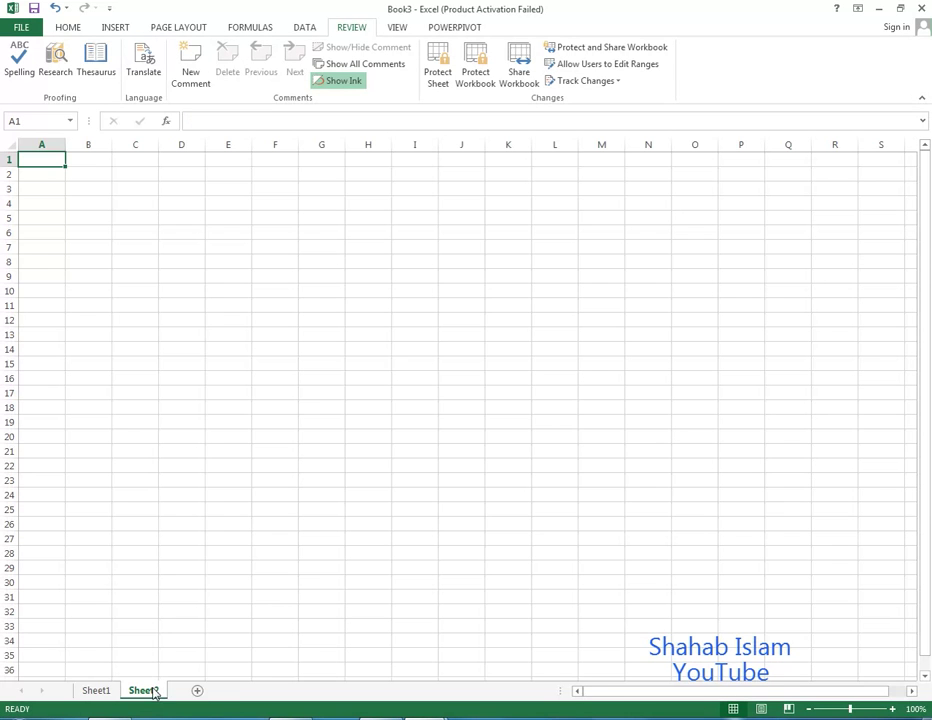
click(197, 690)
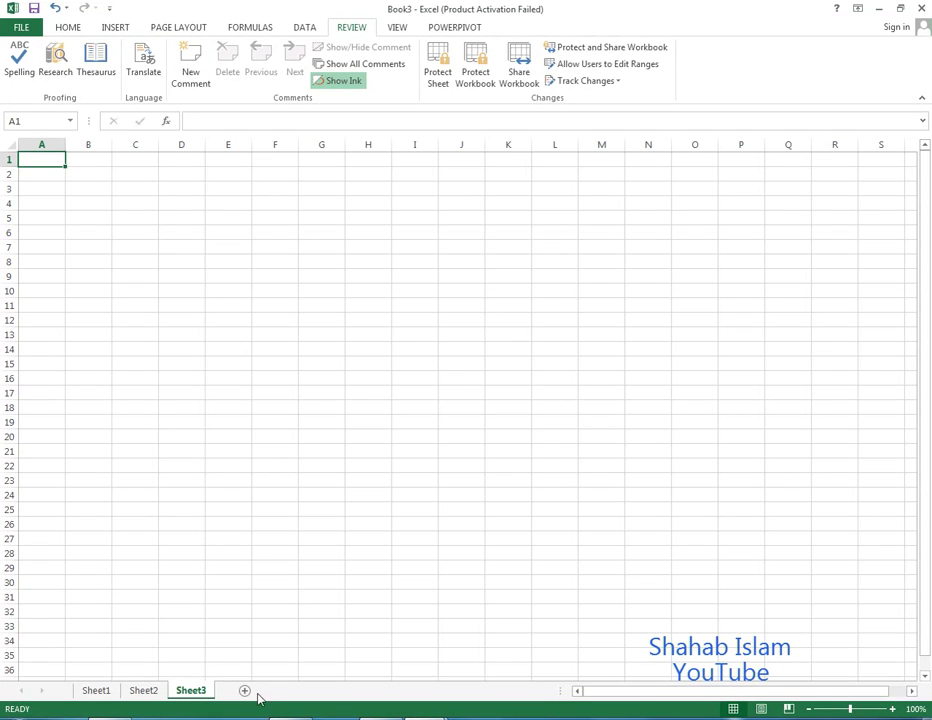
- Check which sheet commands are available for Sheet2, and return to Sheet1
click(107, 693)
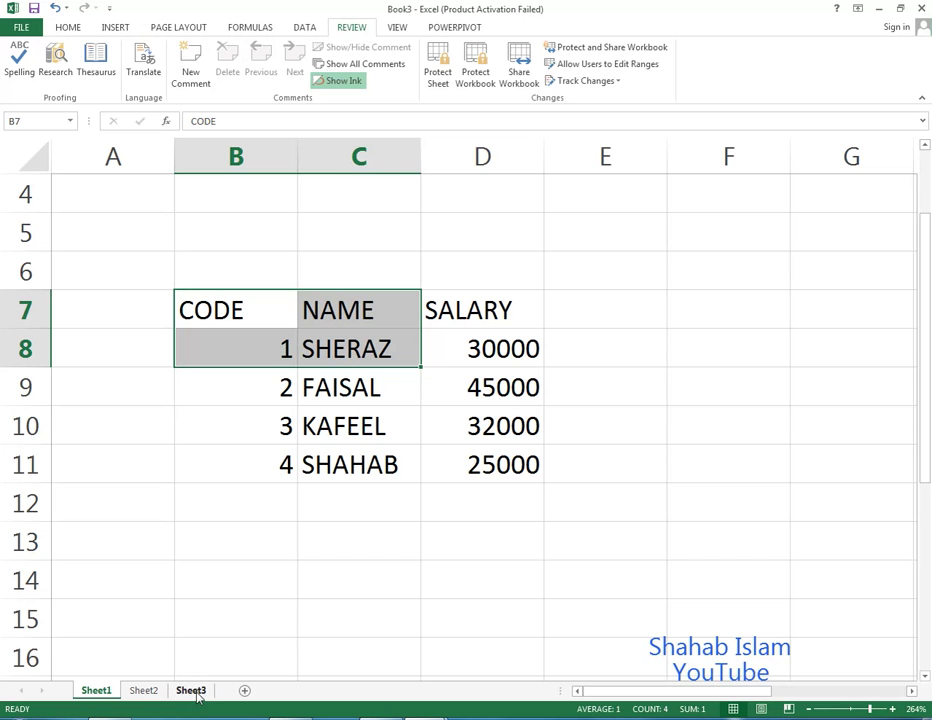
right_click(146, 693)
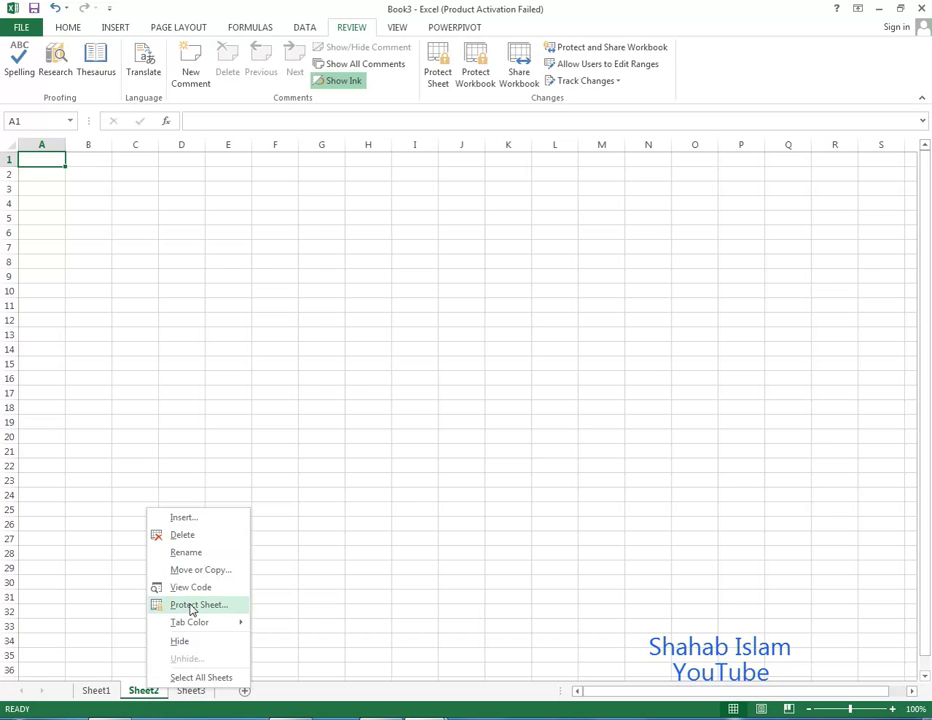
click(64, 657)
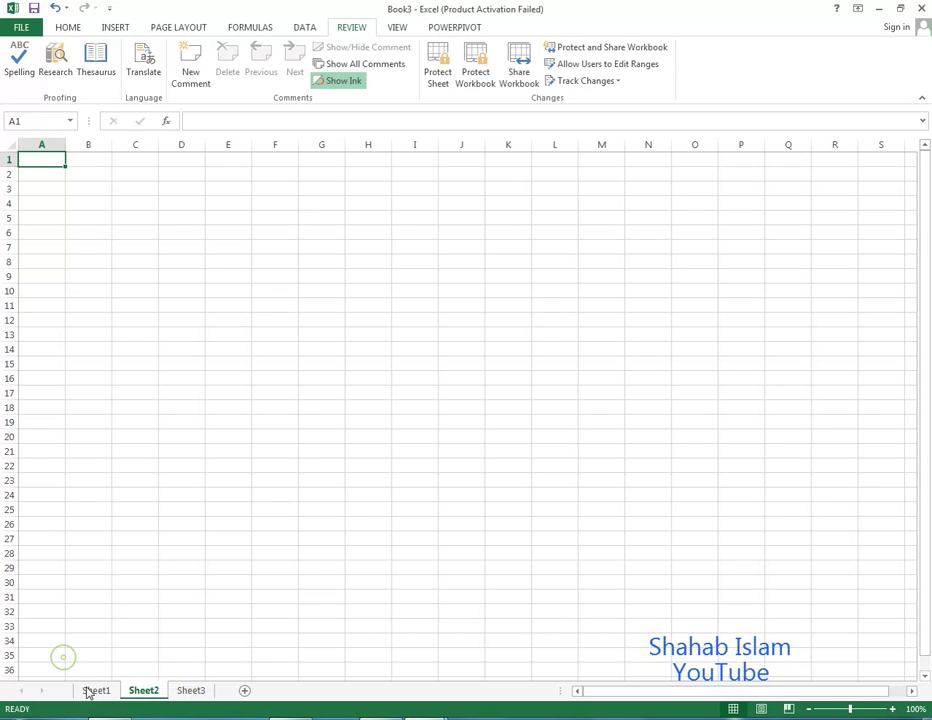
click(90, 690)
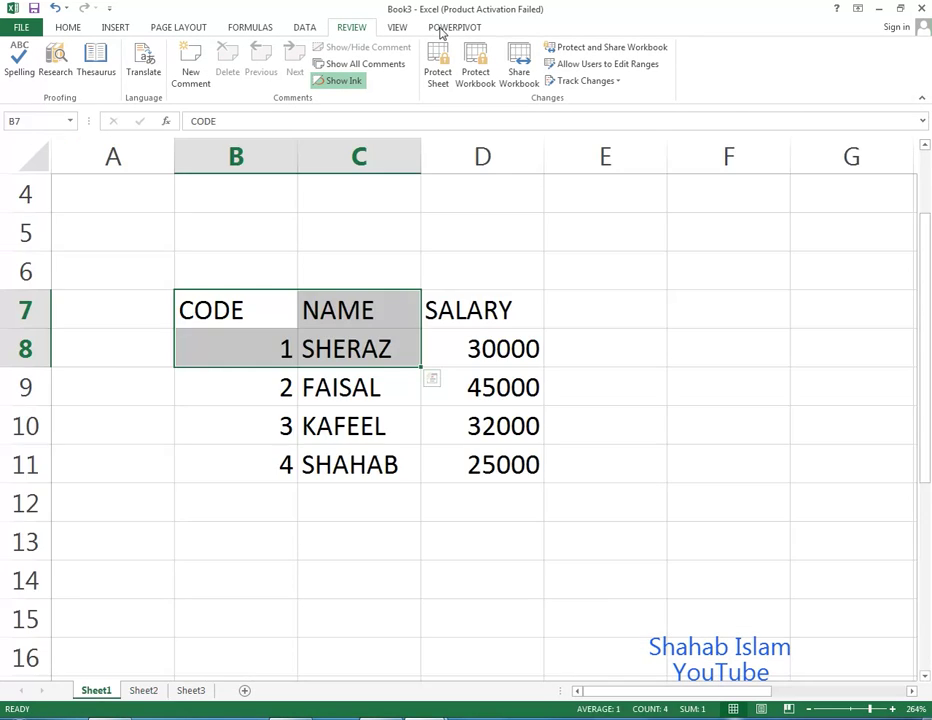
- Protect the workbook structure with a password and confirm the password
click(478, 76)
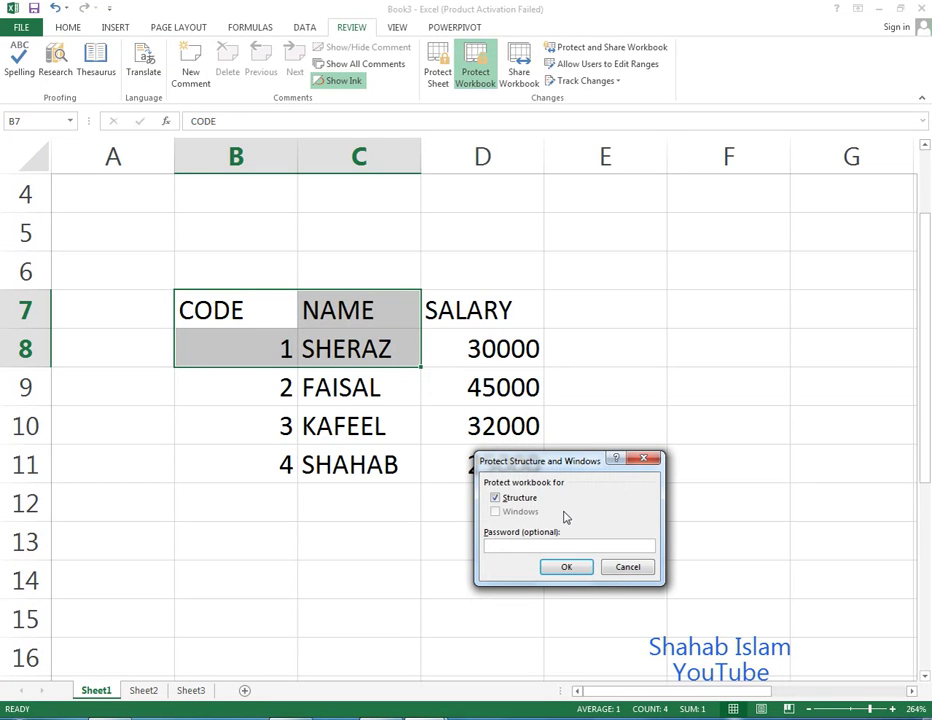
text(1)
click(567, 567)
text(1)
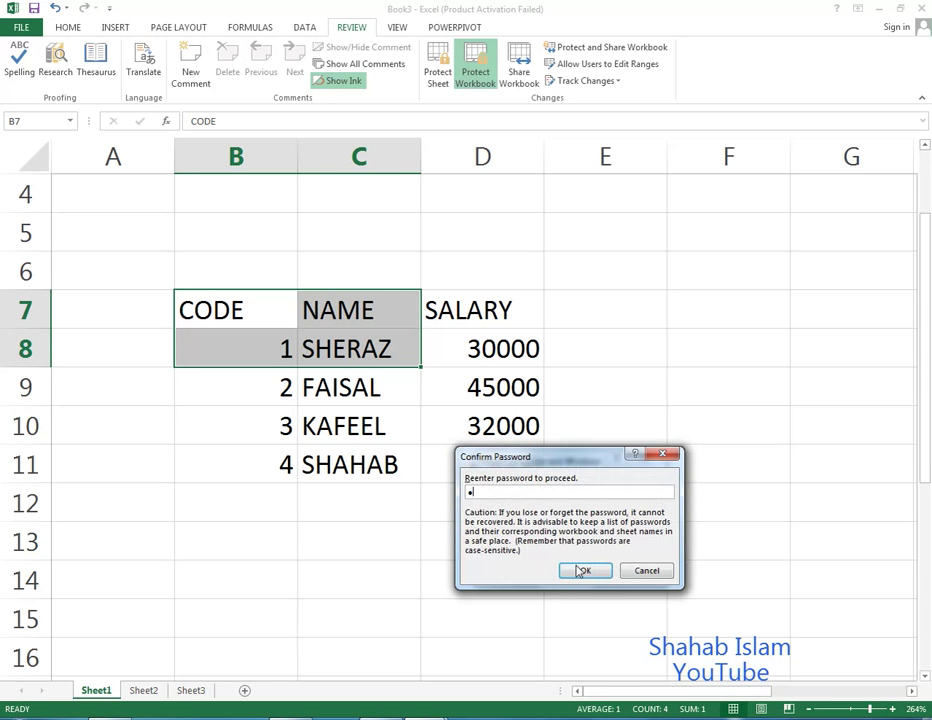
click(581, 570)
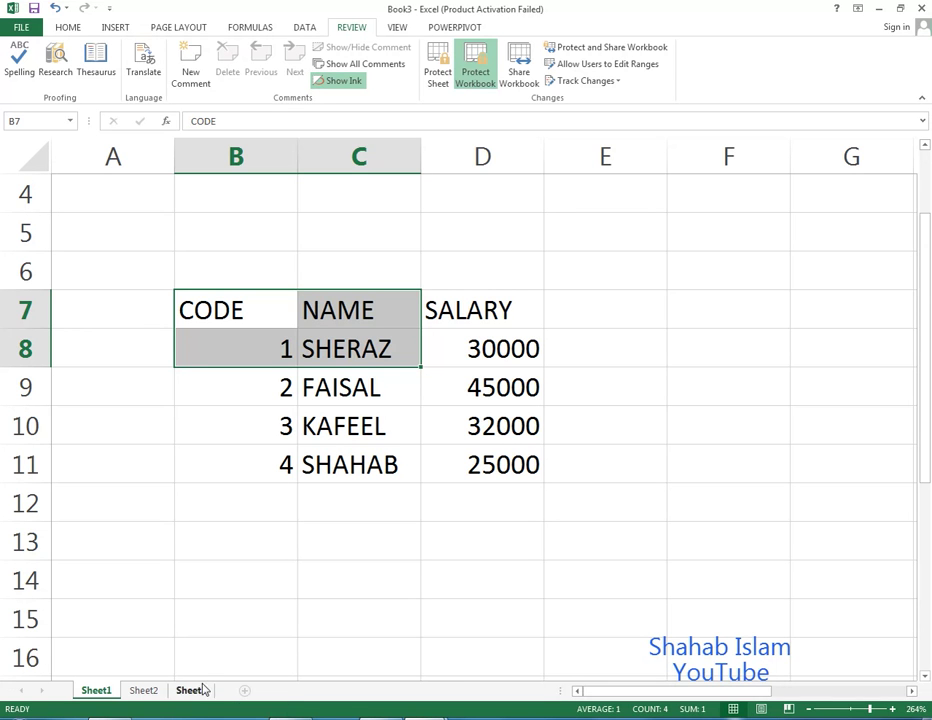
- View Sheet3, Sheet2 and Sheet1, and check which sheet commands are available for Sheet1 under workbook protection
click(205, 697)
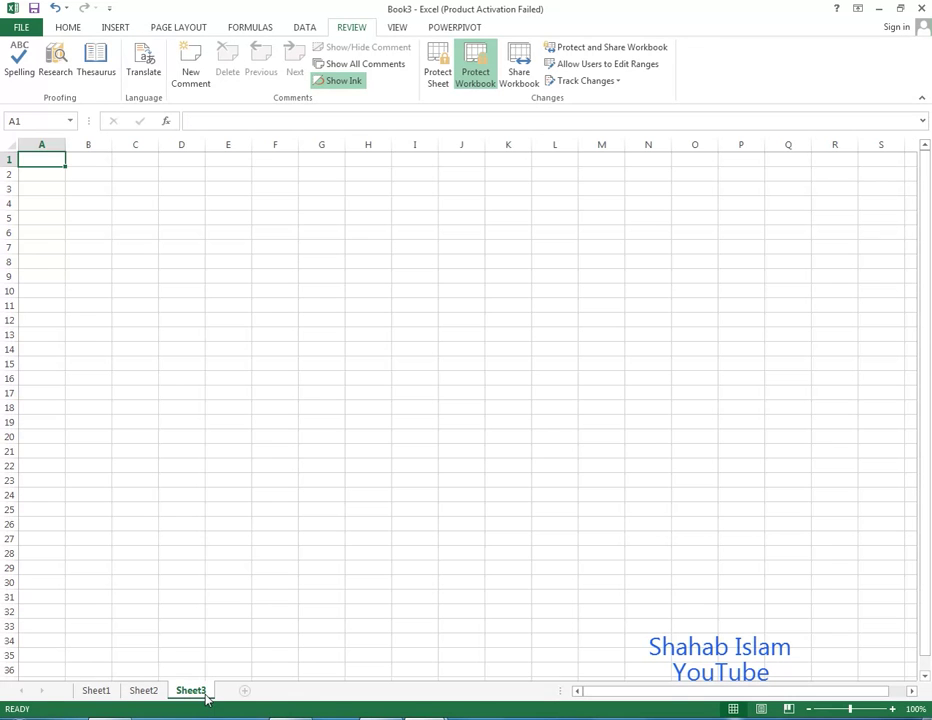
click(150, 693)
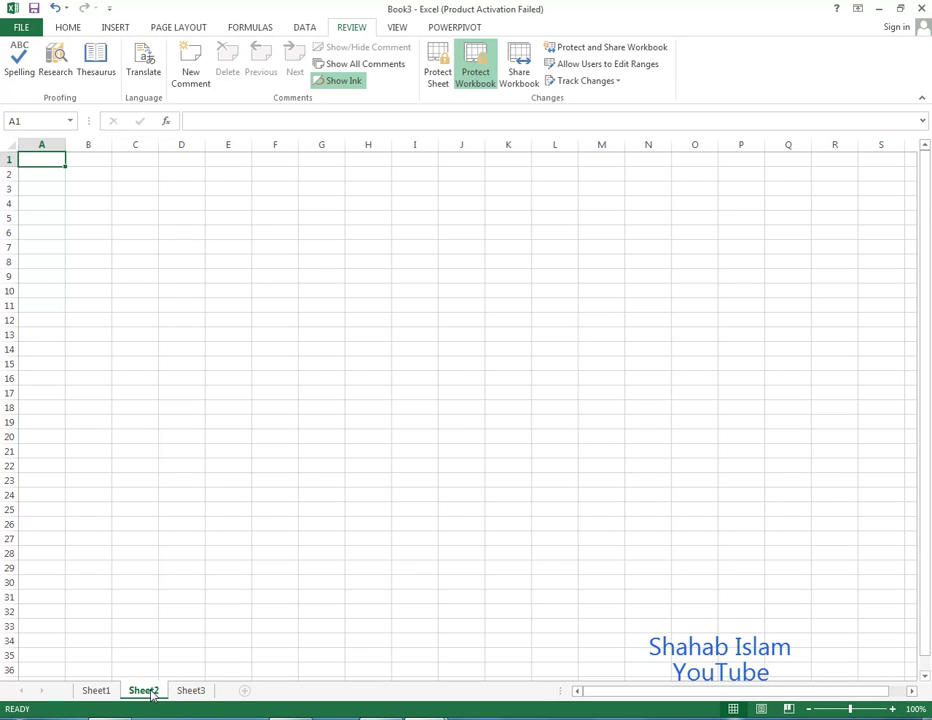
click(92, 693)
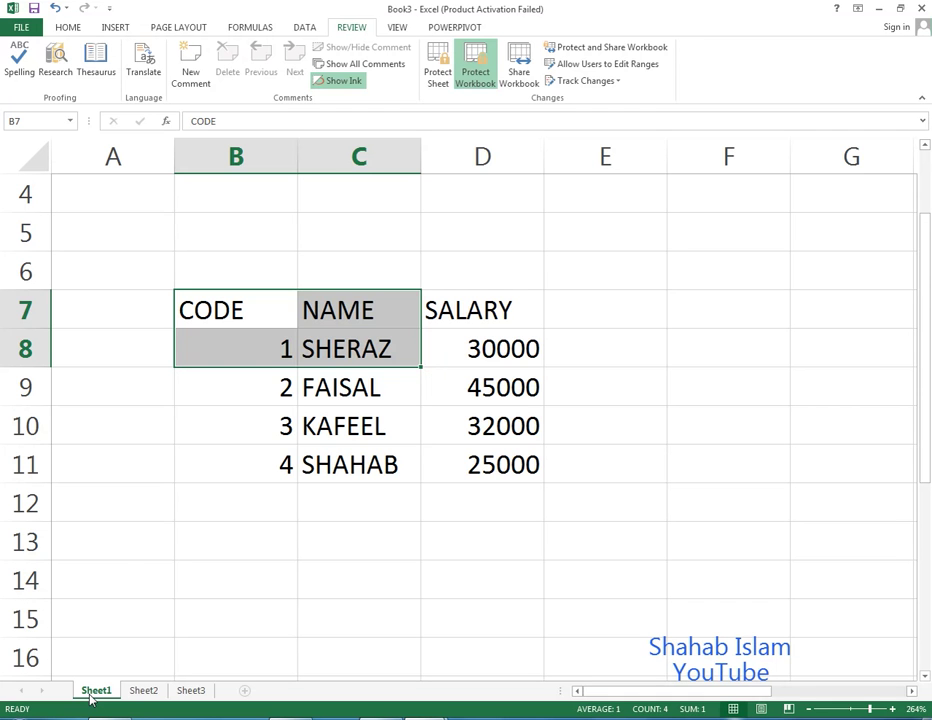
right_click(89, 698)
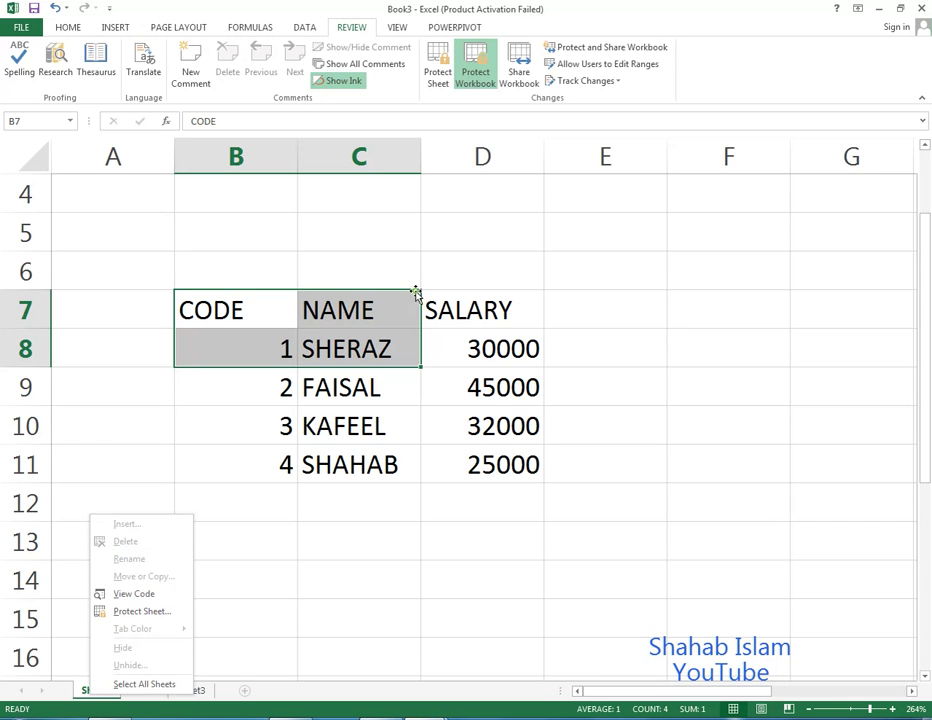
- Unprotect the workbook structure by entering its password, and add a new worksheet after Sheet1
click(475, 66)
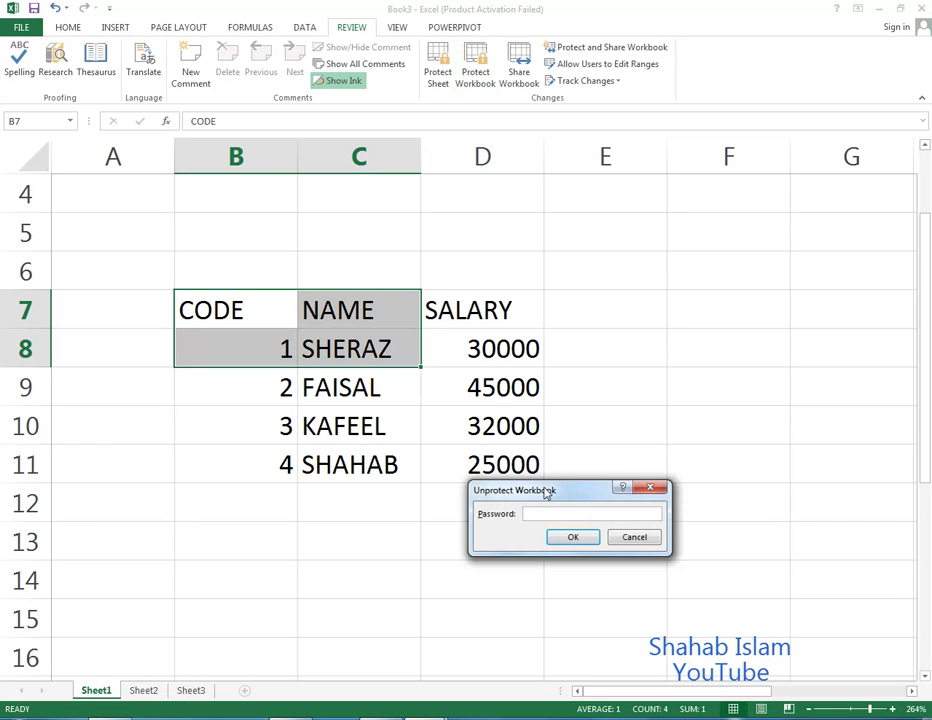
text(1)
click(581, 543)
click(242, 690)
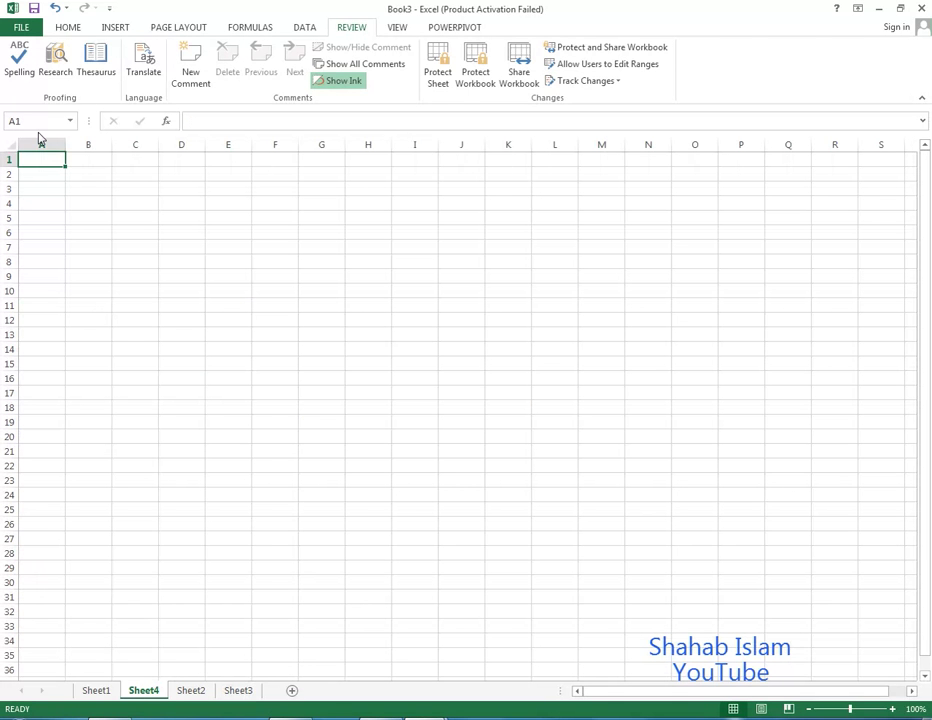
click(69, 28)
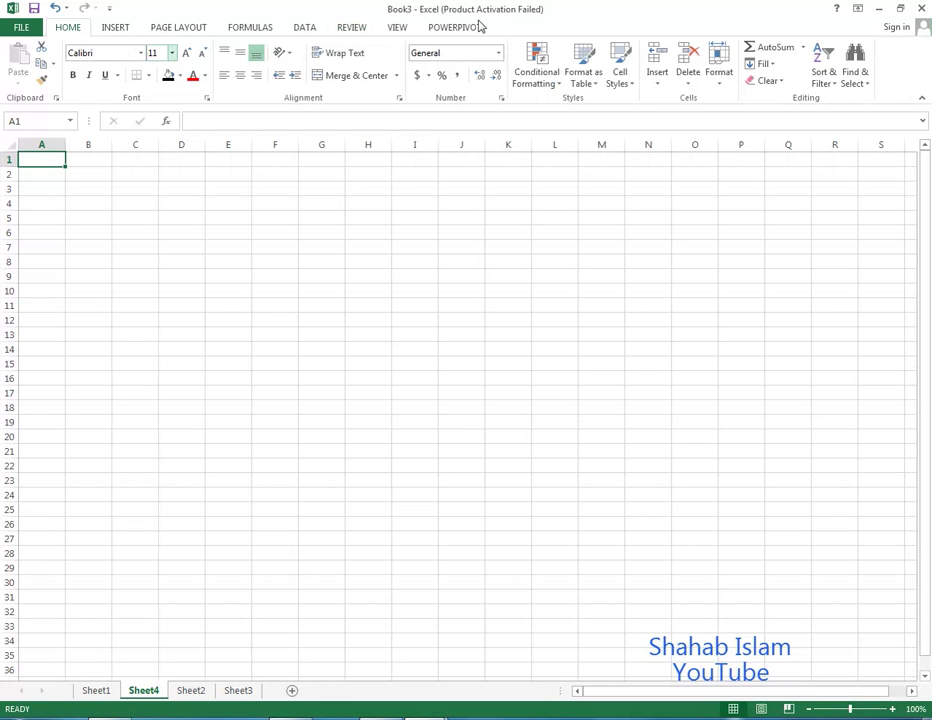
click(652, 88)
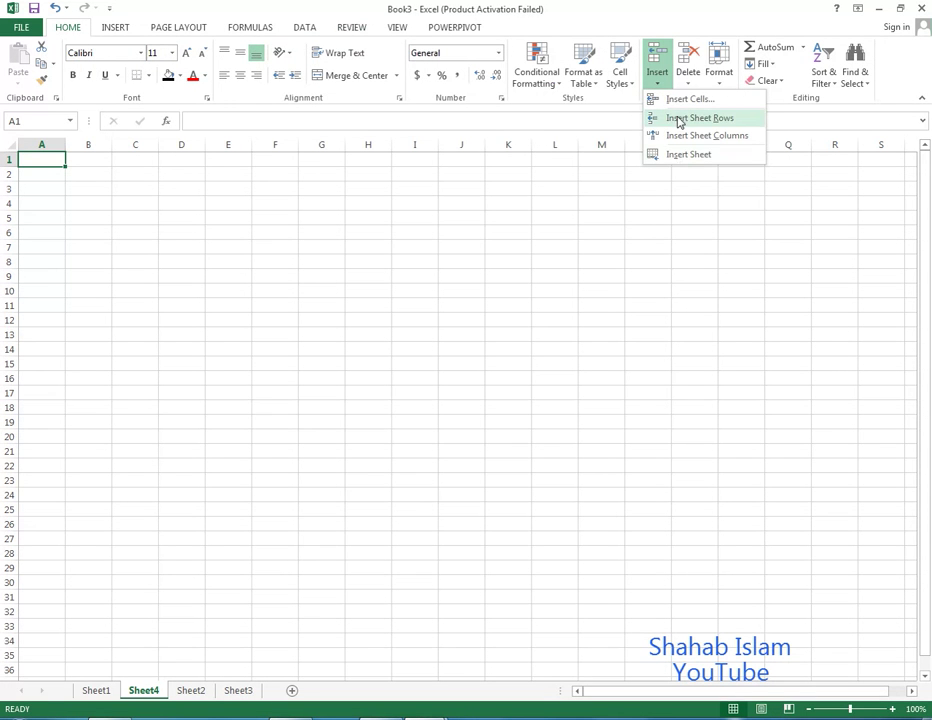
click(300, 187)
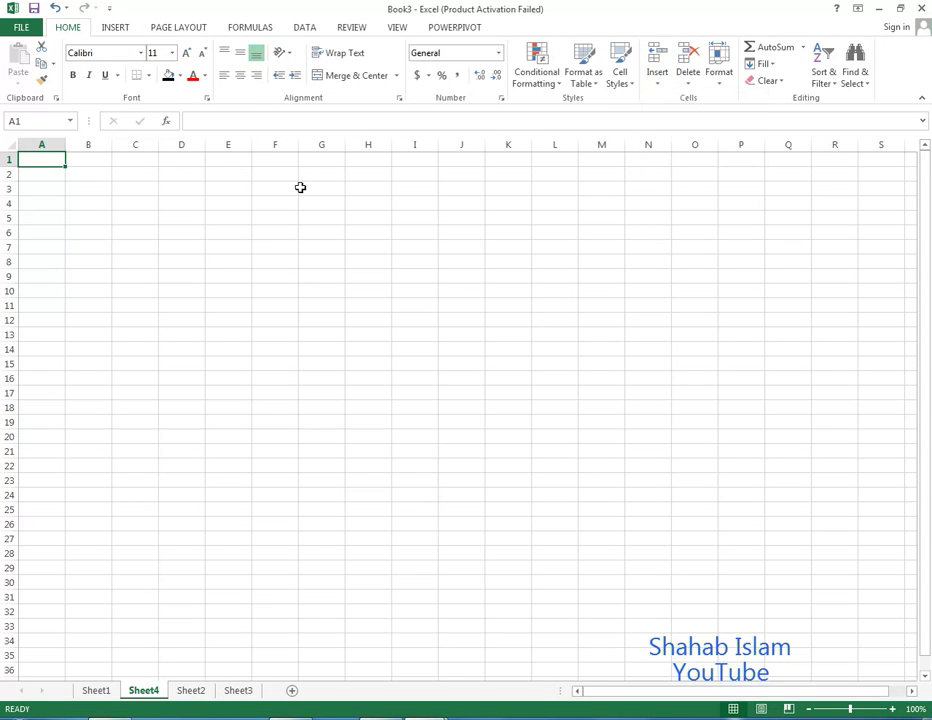
click(72, 76)
click(15, 28)
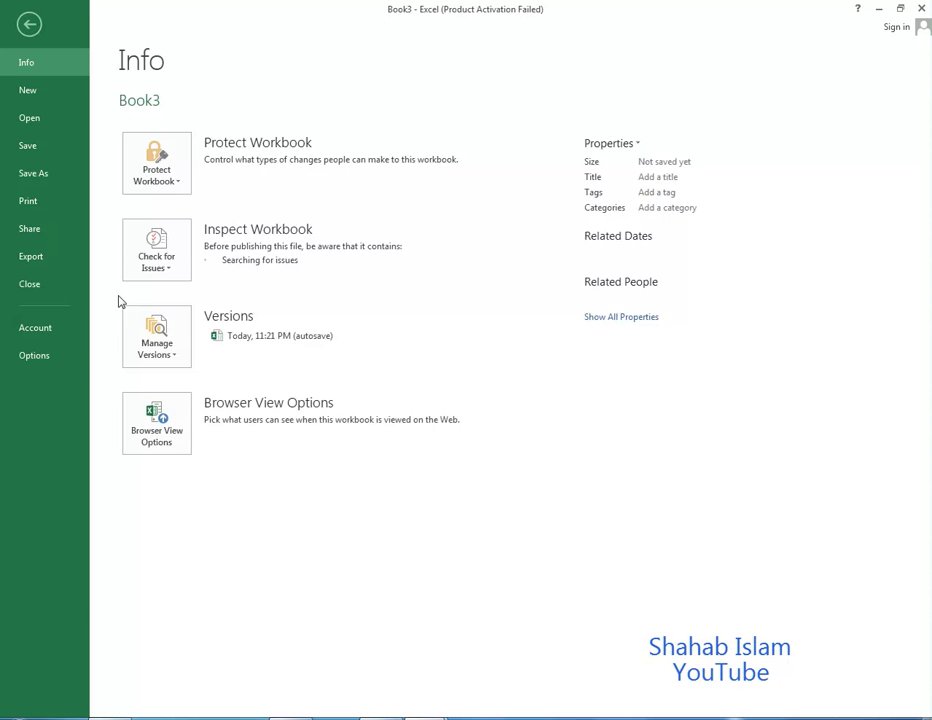
click(65, 177)
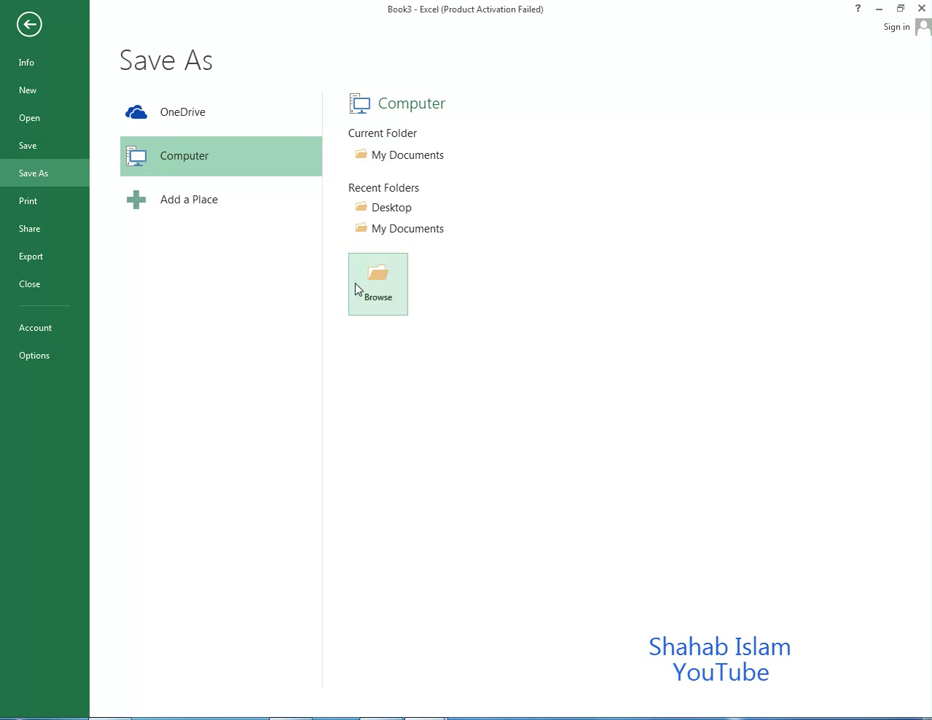
click(49, 122)
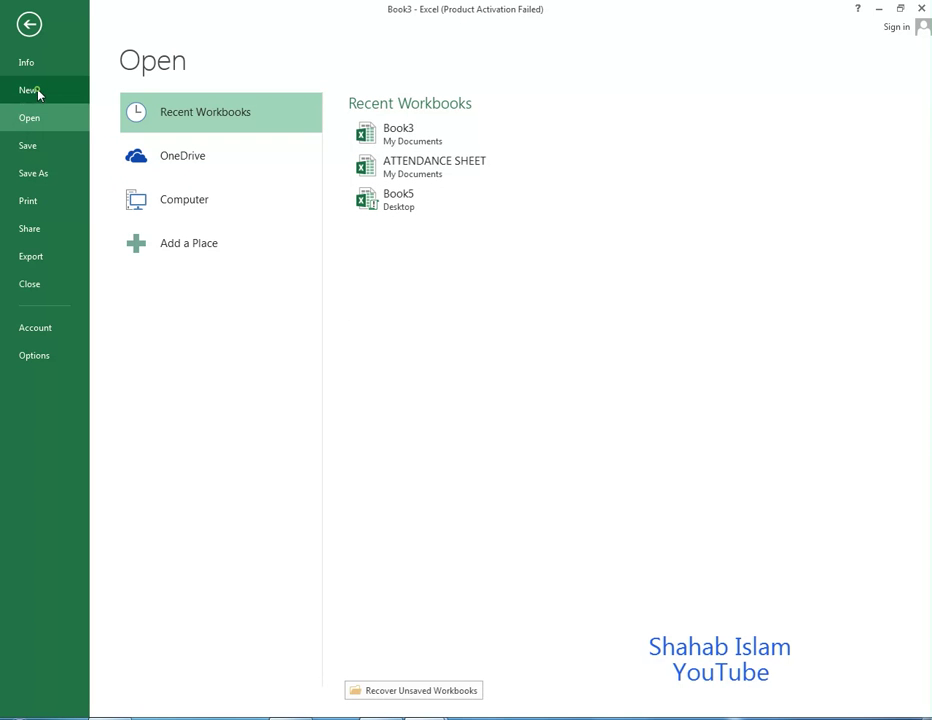
click(38, 92)
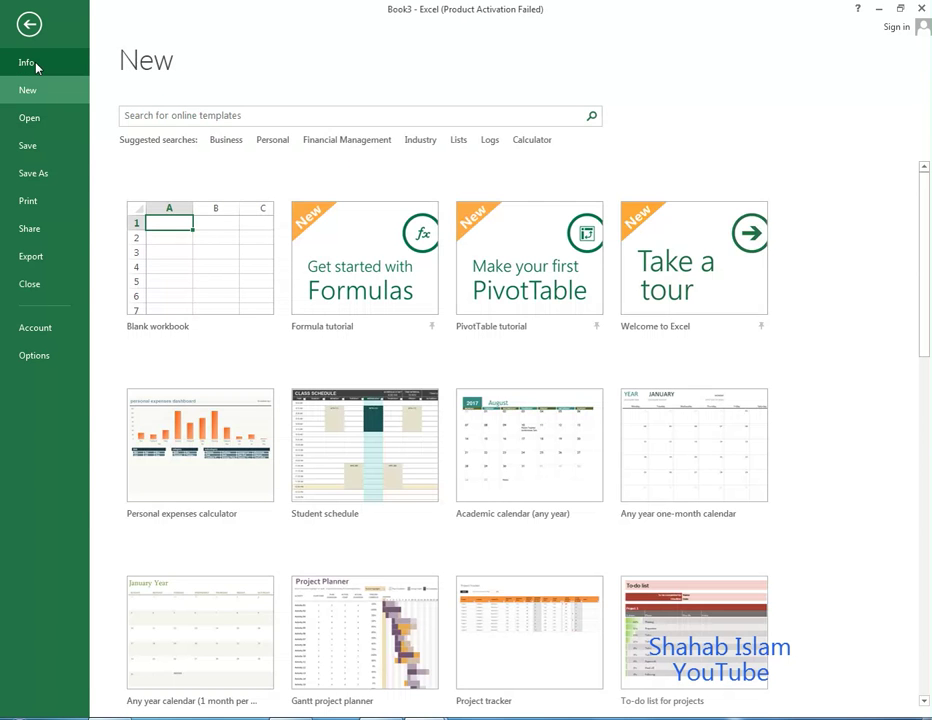
- Encrypt the Book3 workbook with a password and re-enter the password to confirm it
click(30, 63)
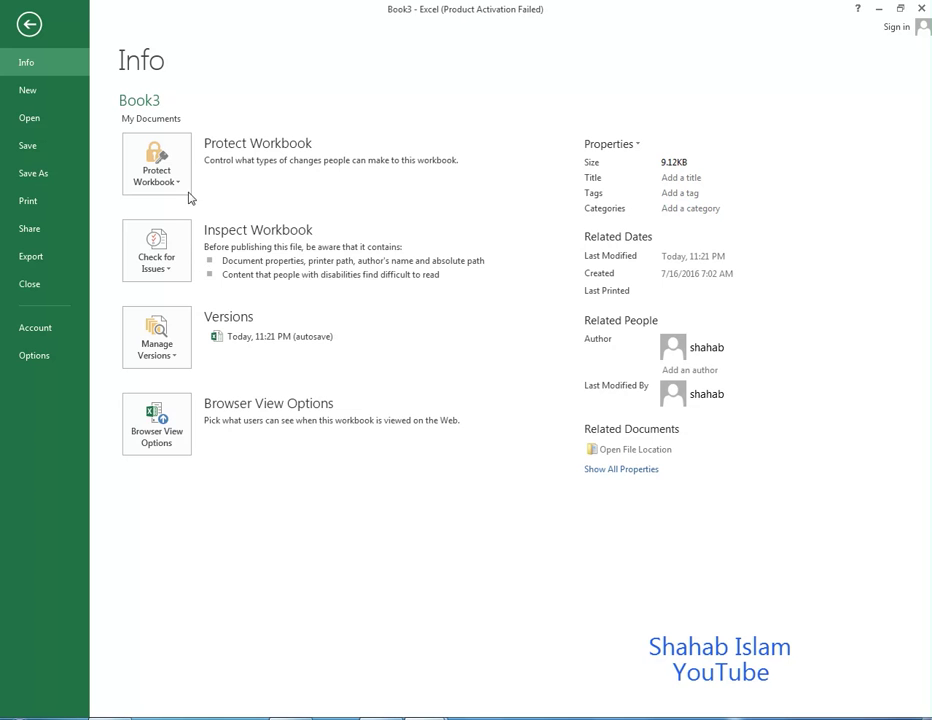
click(177, 180)
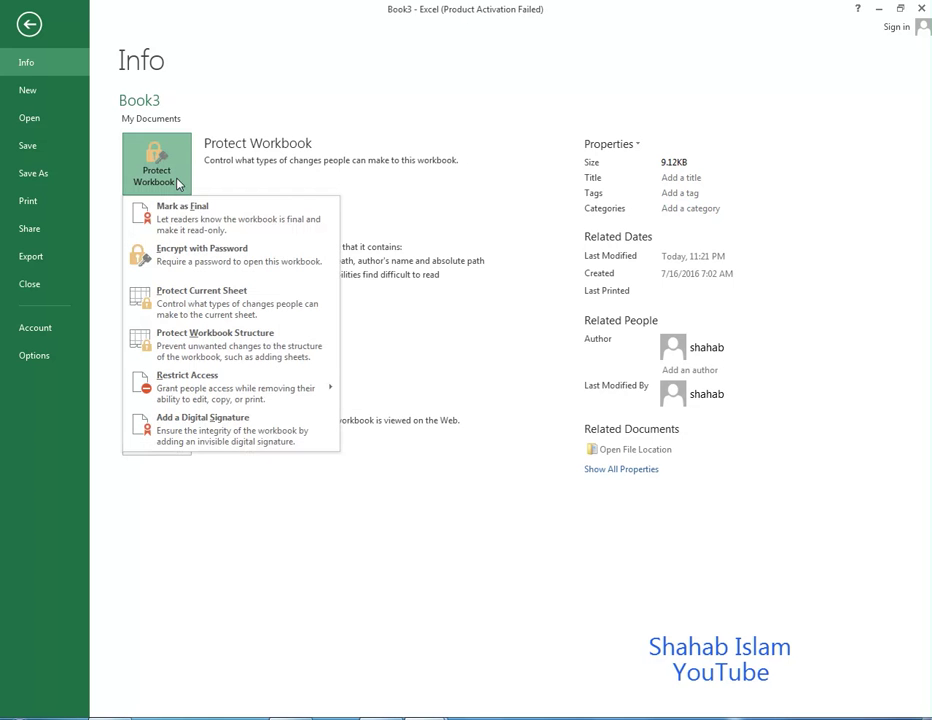
click(183, 262)
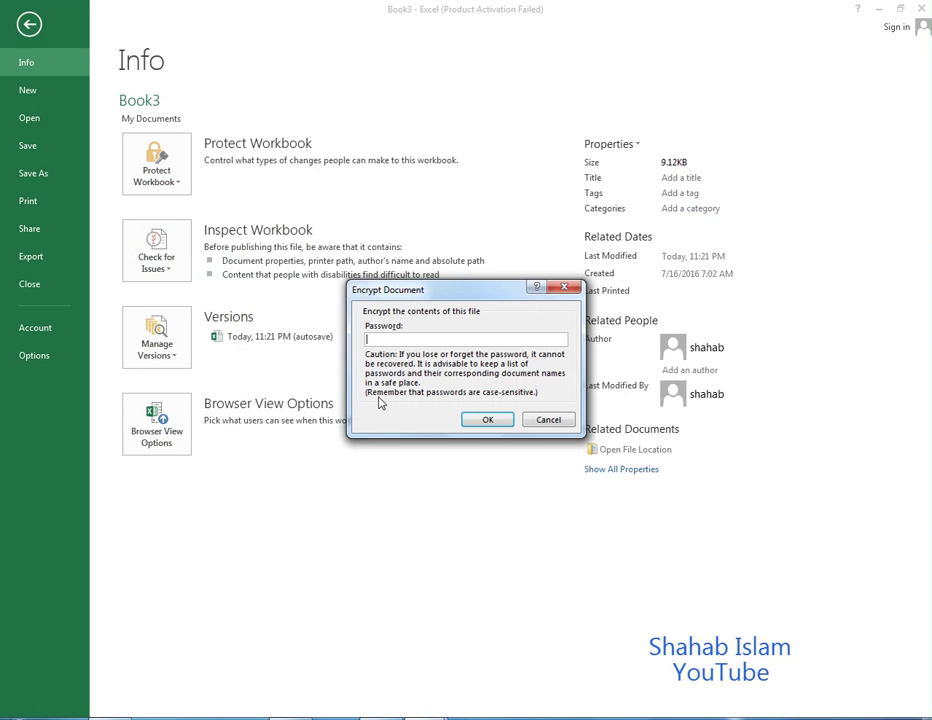
text(1)
click(486, 420)
text(1)
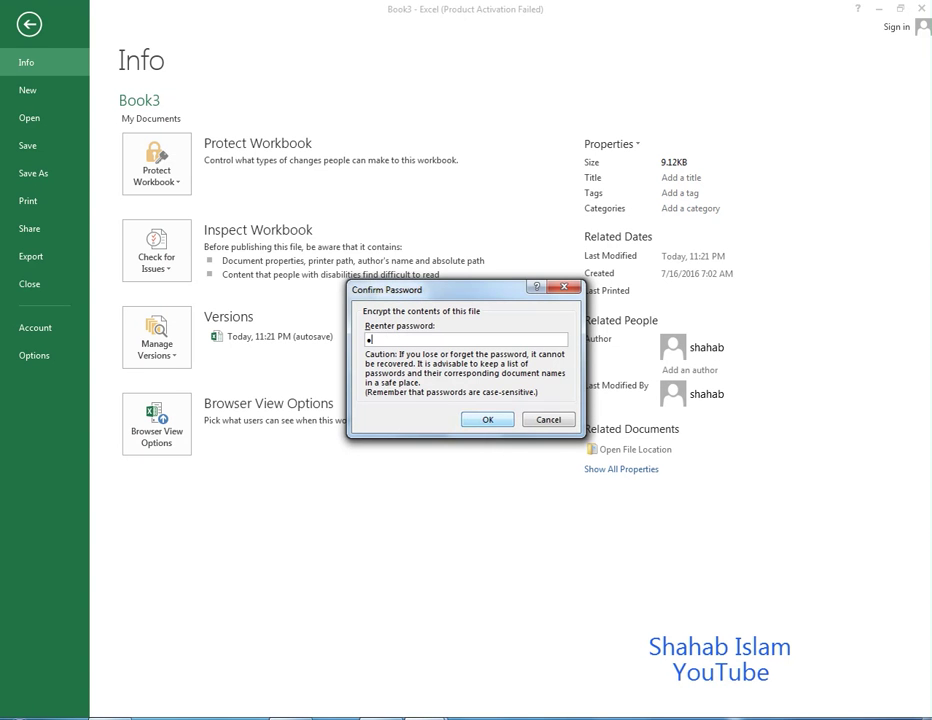
click(486, 421)
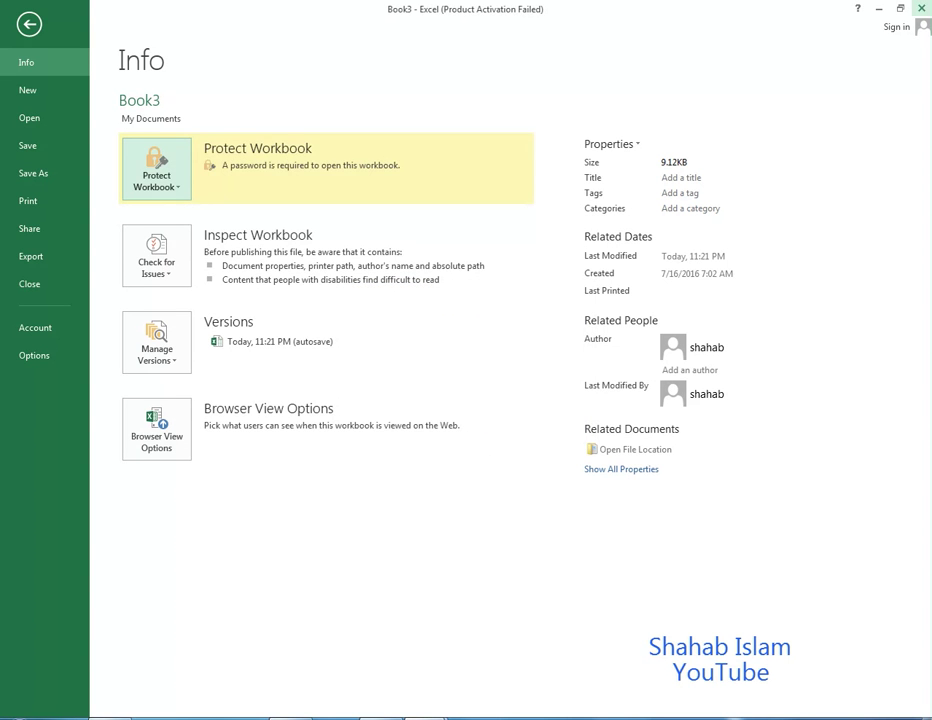
- Close Book3 without saving its changes, and reopen it from the recent workbooks
click(923, 8)
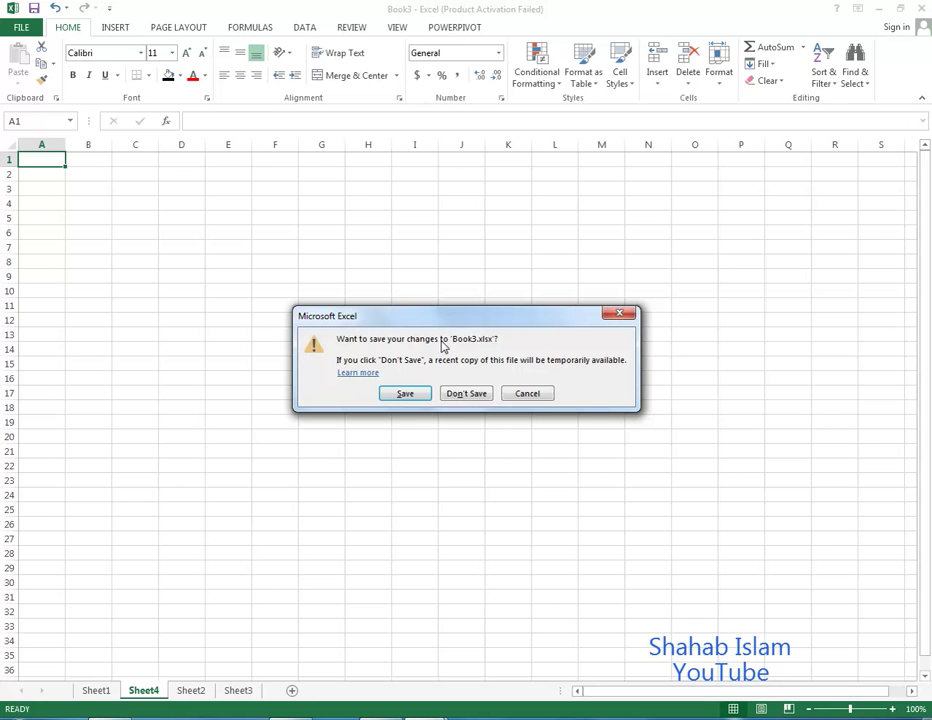
click(444, 396)
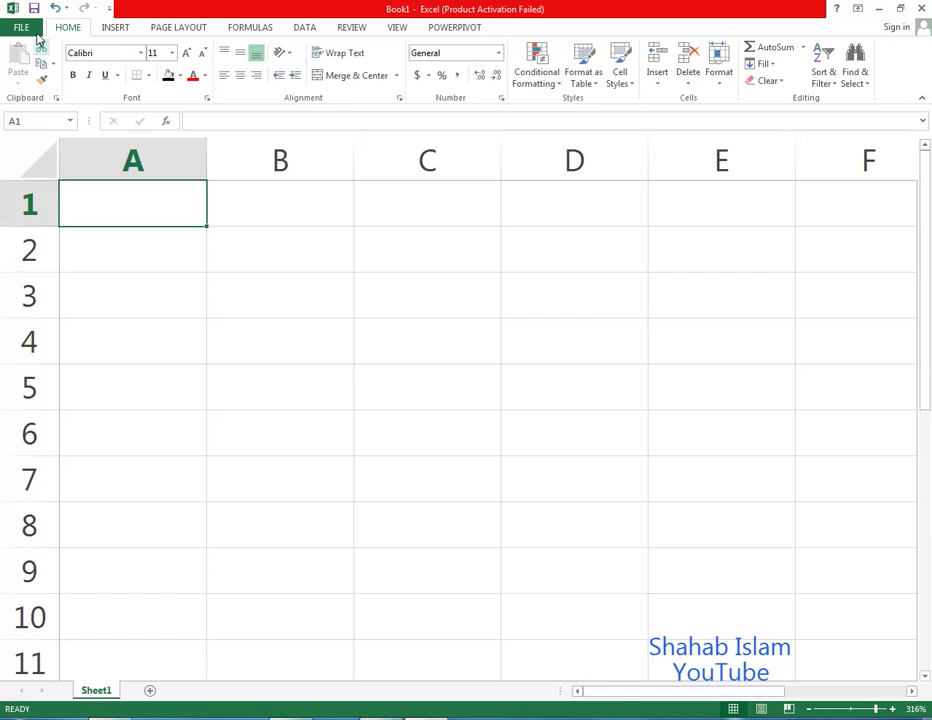
click(29, 29)
click(416, 142)
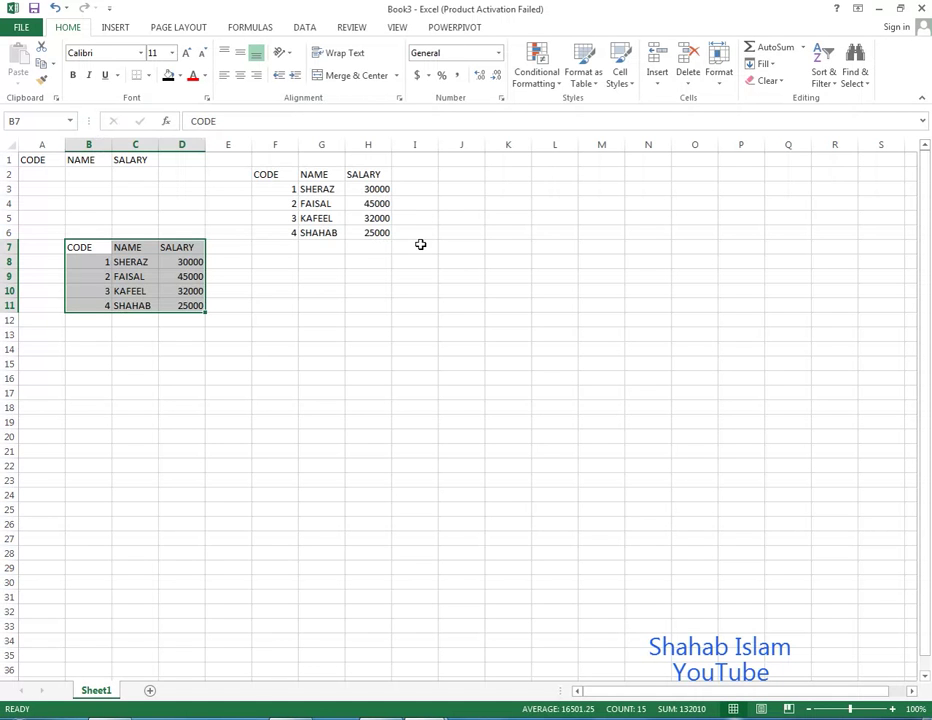
- Clear the contents of cells A1:I6 and select cell C2
drag(415, 237, 25, 133)
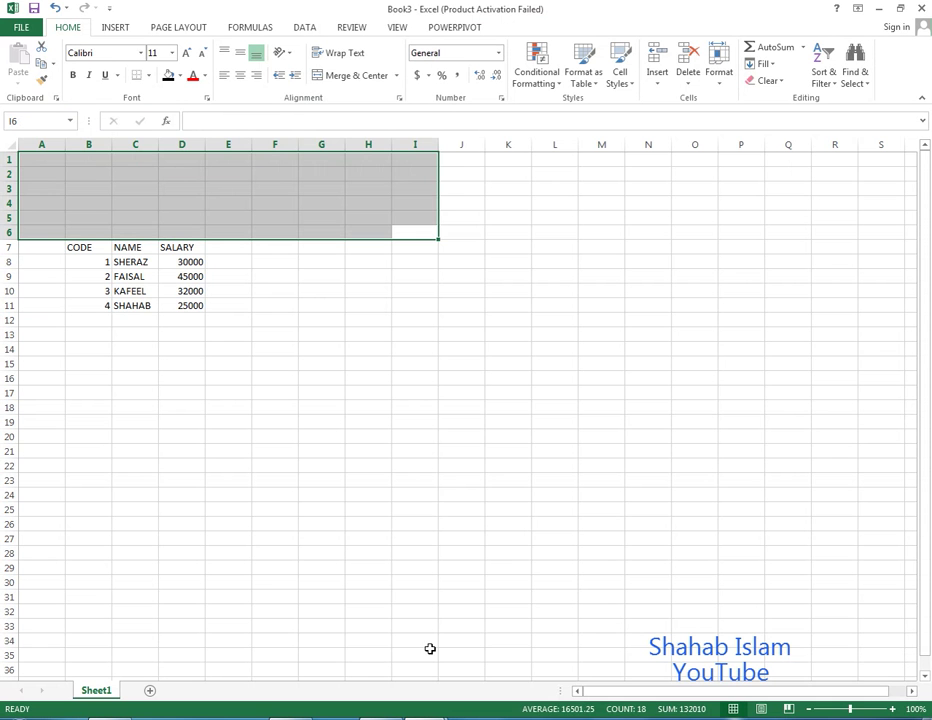
drag(851, 709, 872, 712)
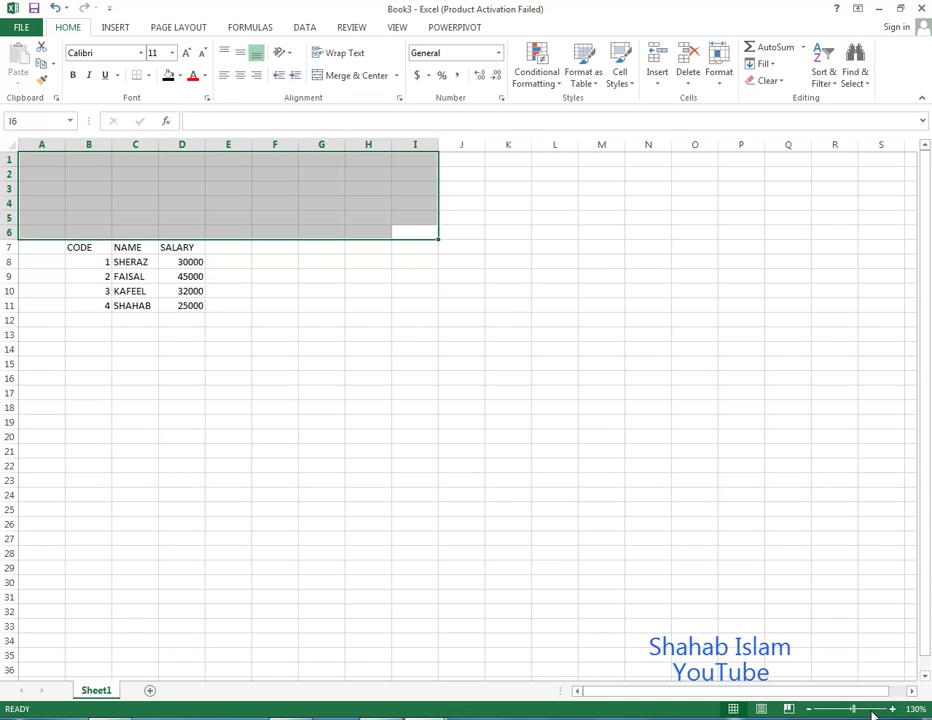
click(182, 185)
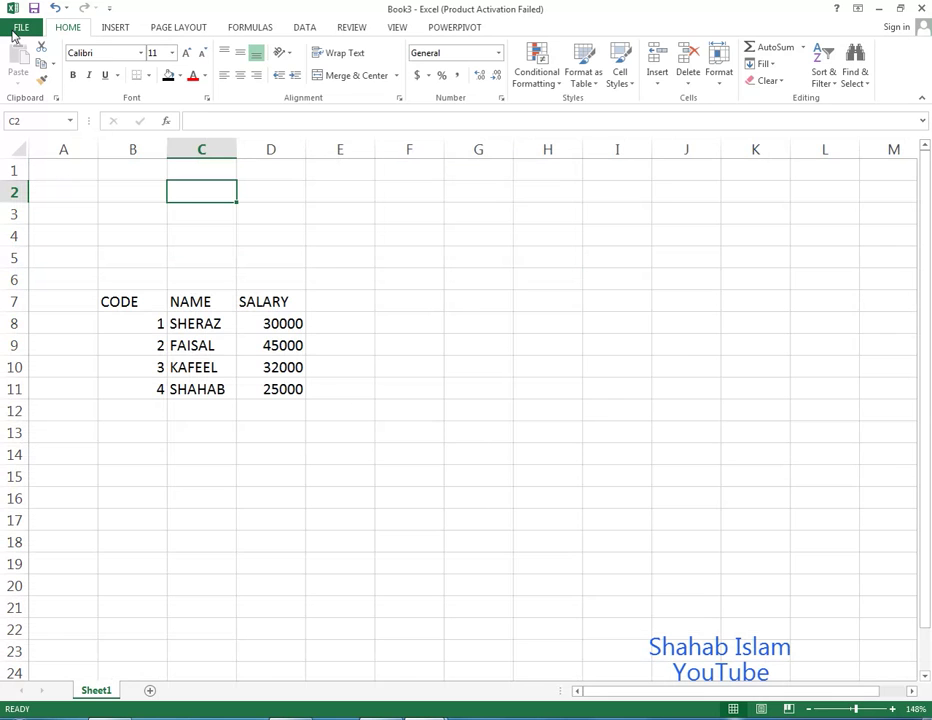
- Encrypt the reopened Book3 workbook with an opening password and confirm the password
click(16, 28)
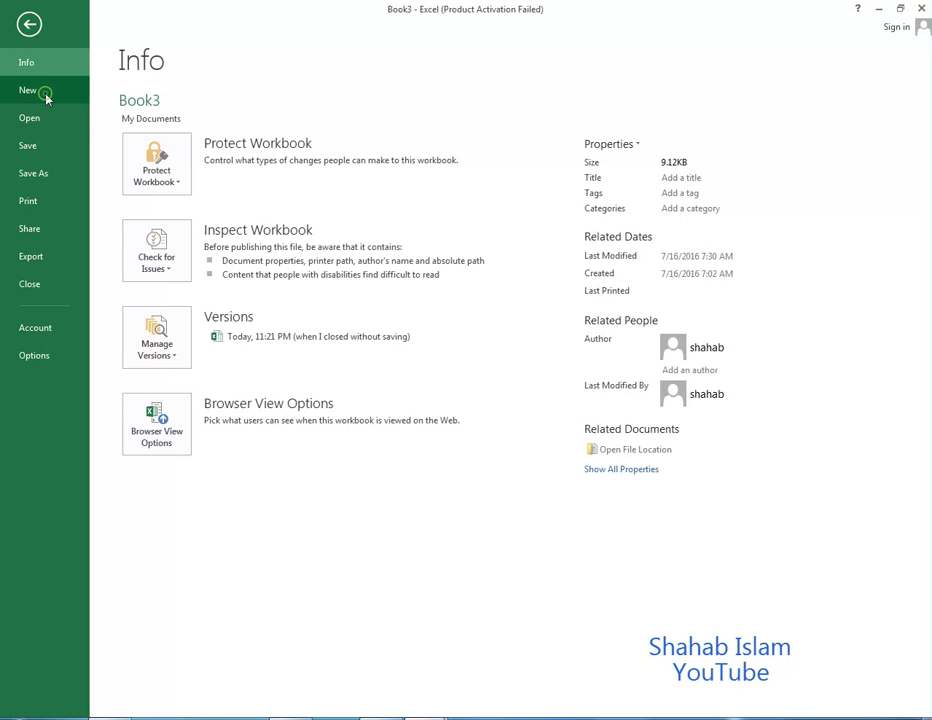
click(45, 94)
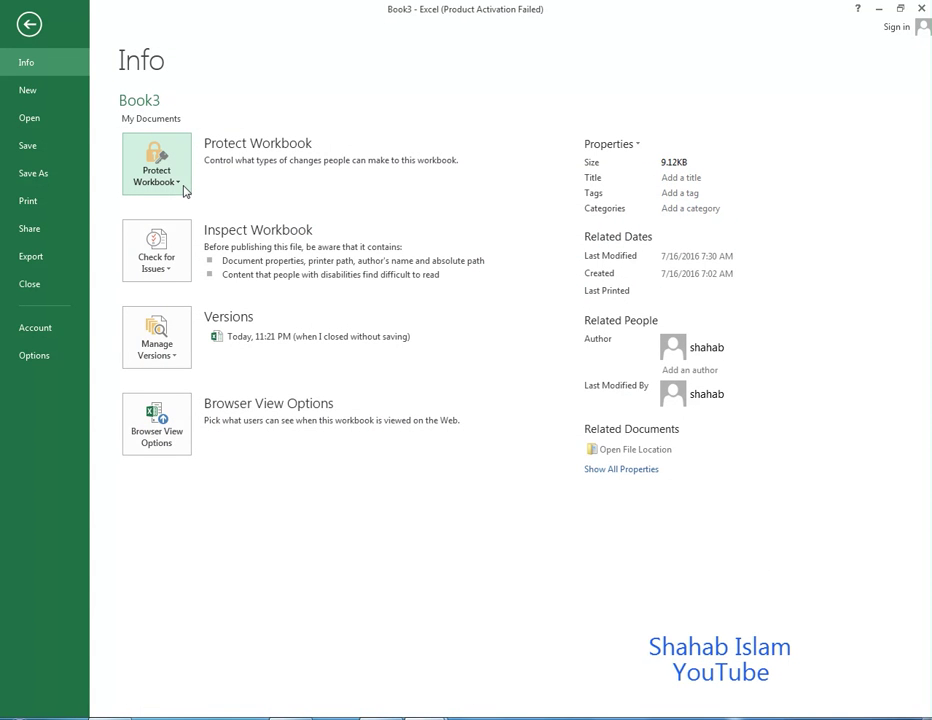
click(180, 185)
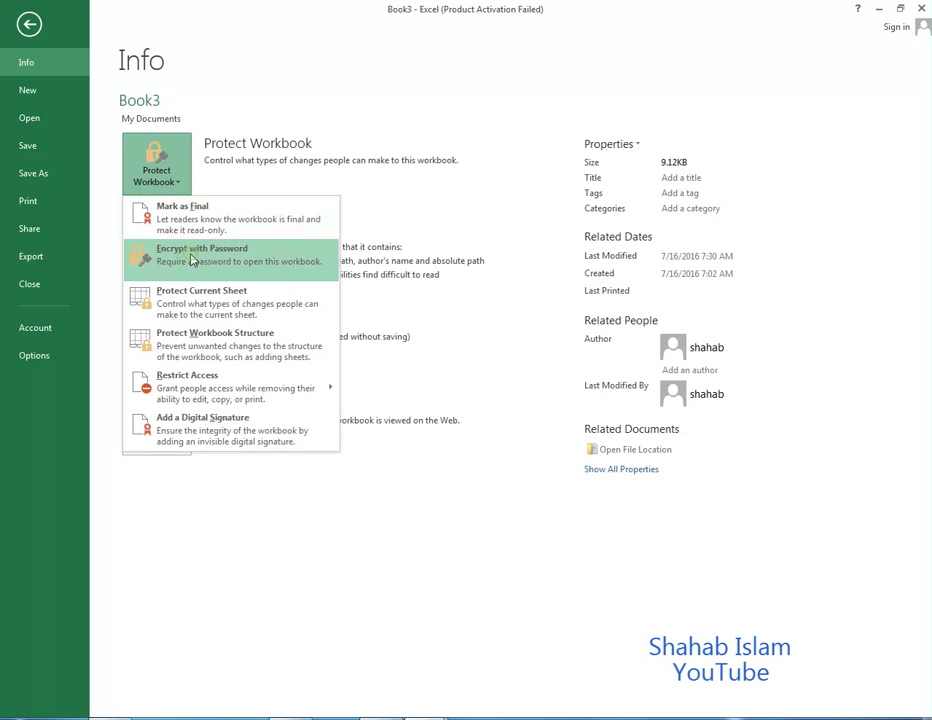
click(192, 259)
text(1)
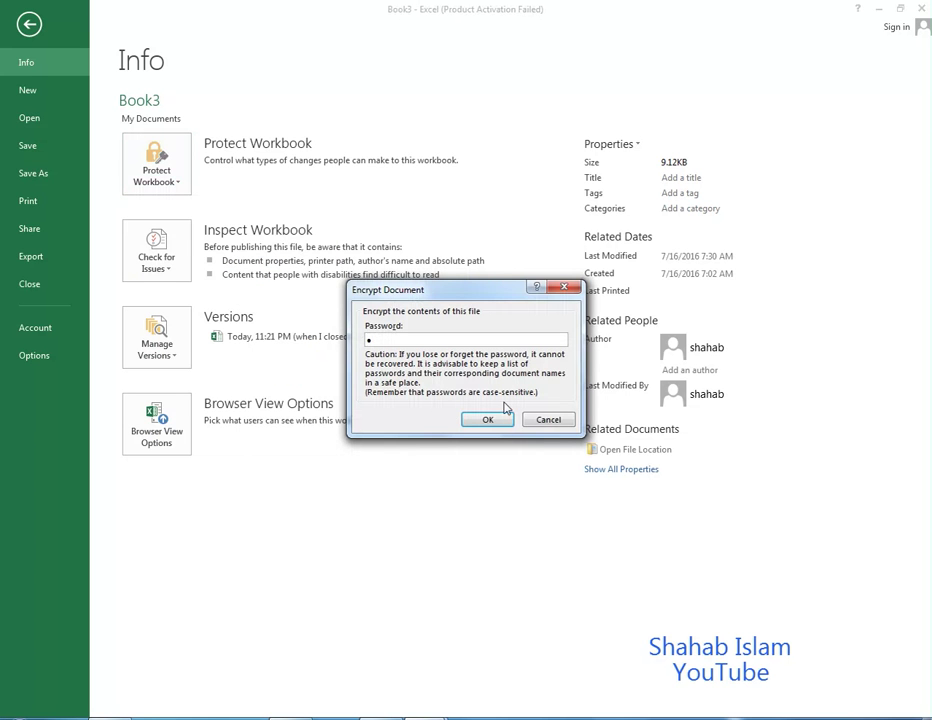
click(497, 419)
text(1)
click(498, 421)
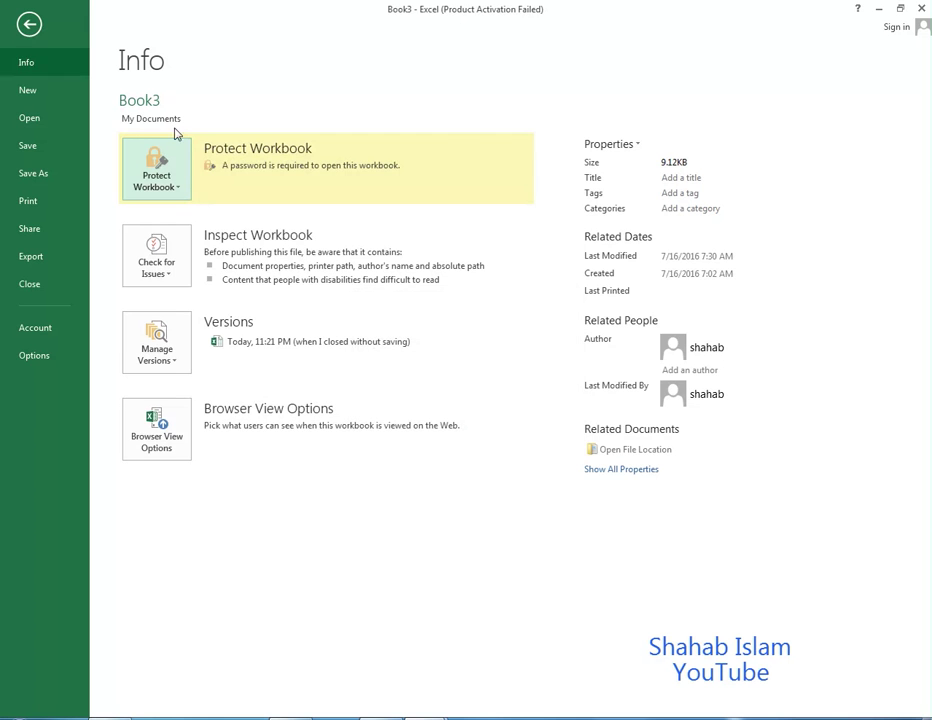
- Return to the worksheet and close Book3, saving the changes
click(36, 31)
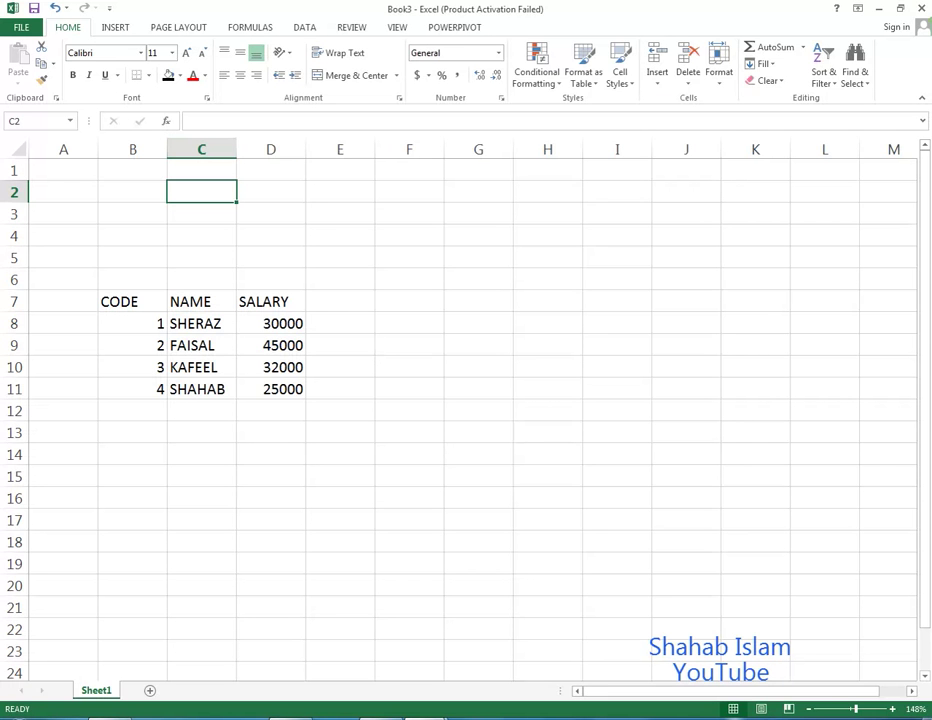
click(921, 8)
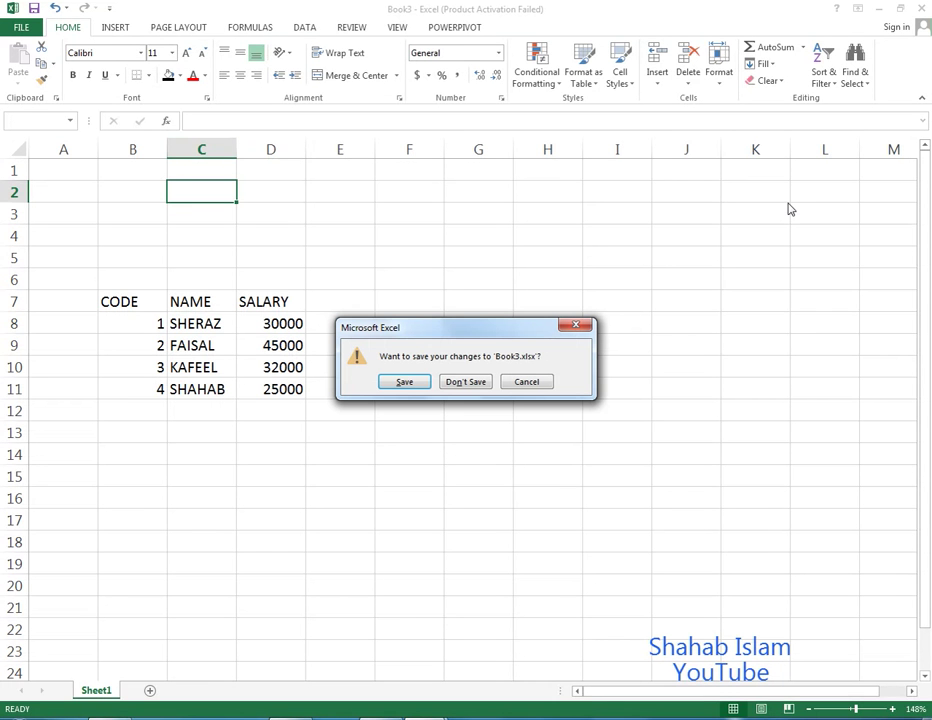
click(403, 385)
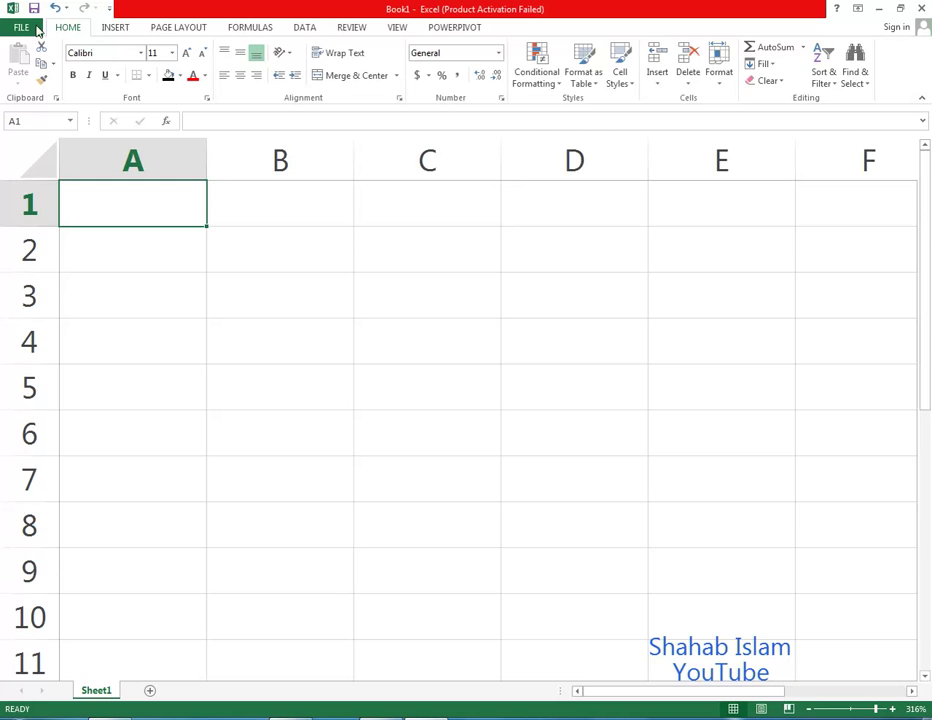
- Try to open Book3 from the recent workbooks, and cancel at the password request
click(36, 28)
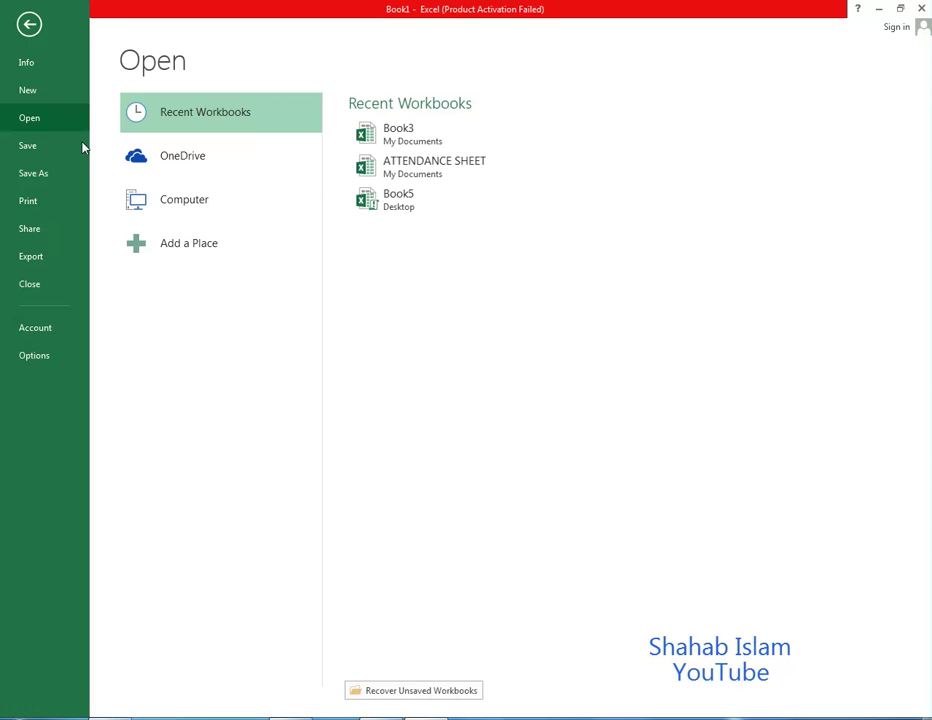
click(395, 147)
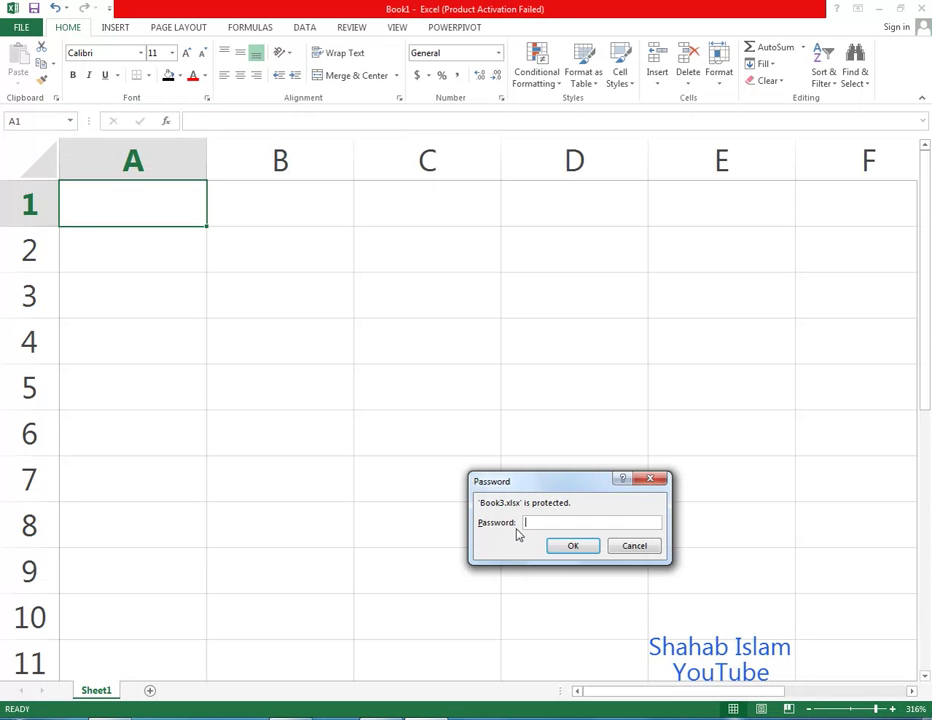
click(655, 526)
click(633, 548)
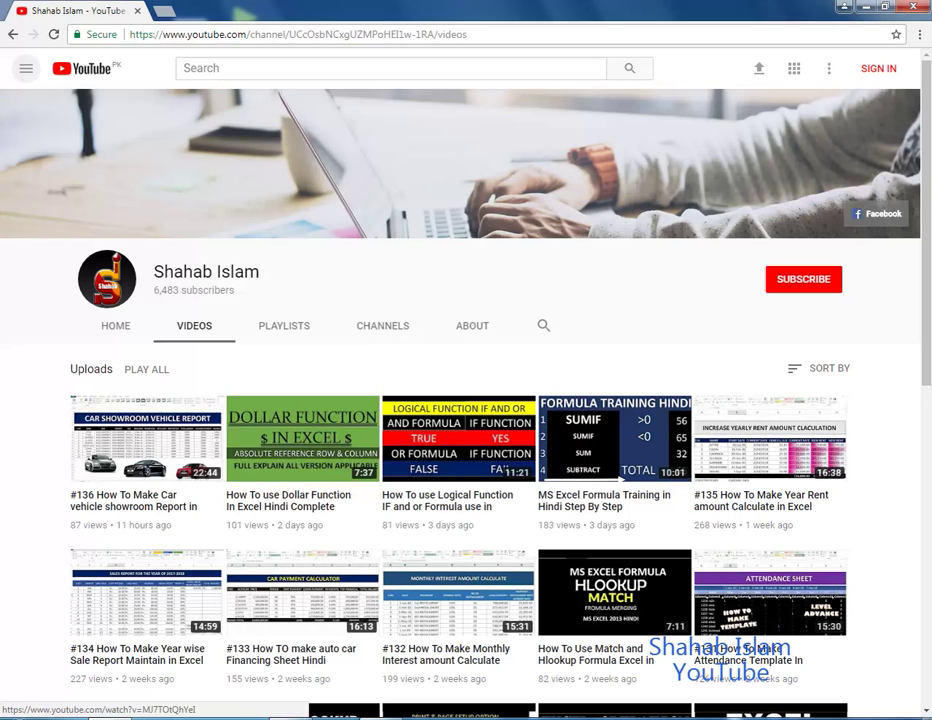
- Switch to Excel 2013 and open Book3 from the recent workbooks by entering the workbook password
key(super)
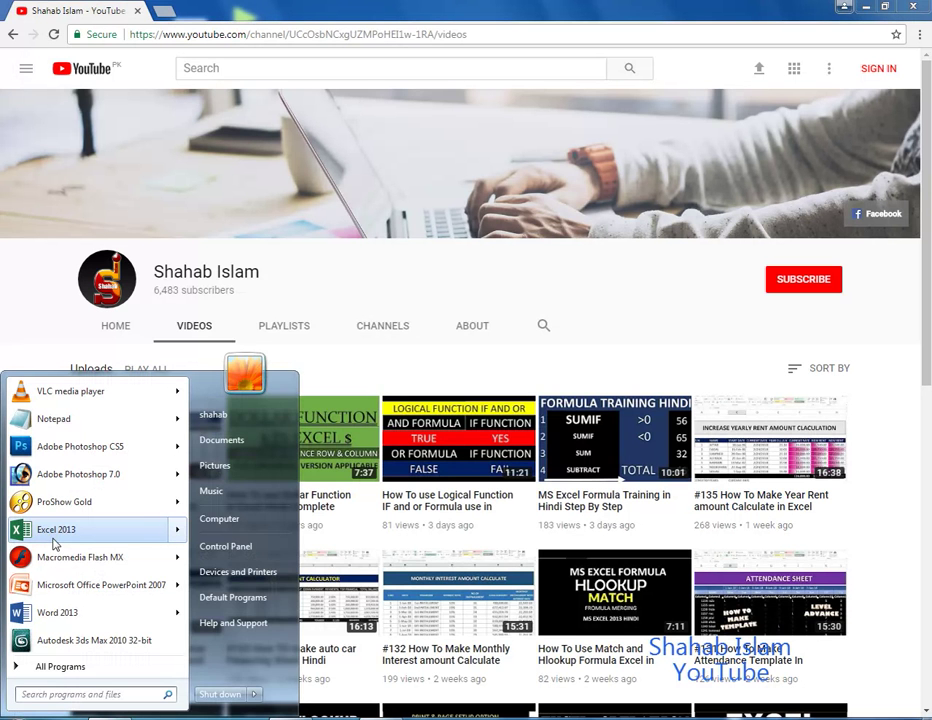
mouse_move(60, 538)
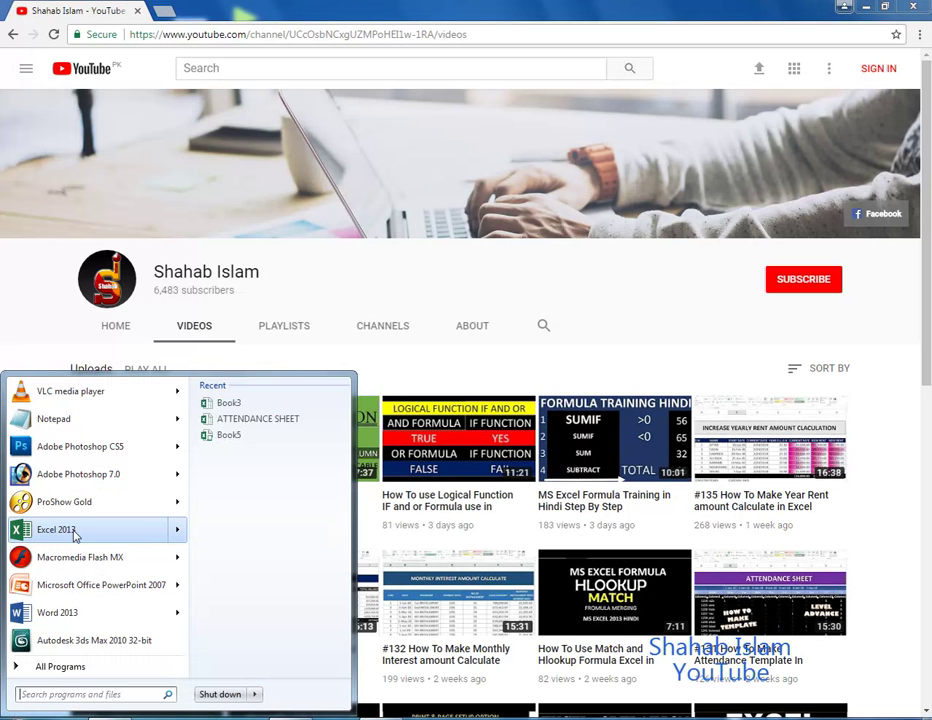
click(240, 410)
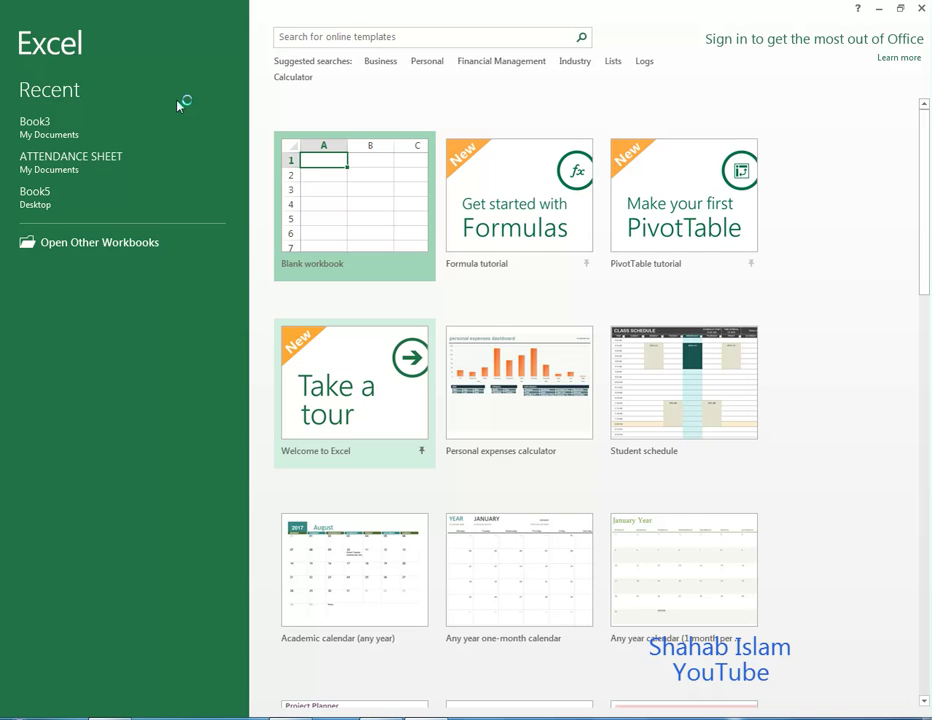
click(62, 121)
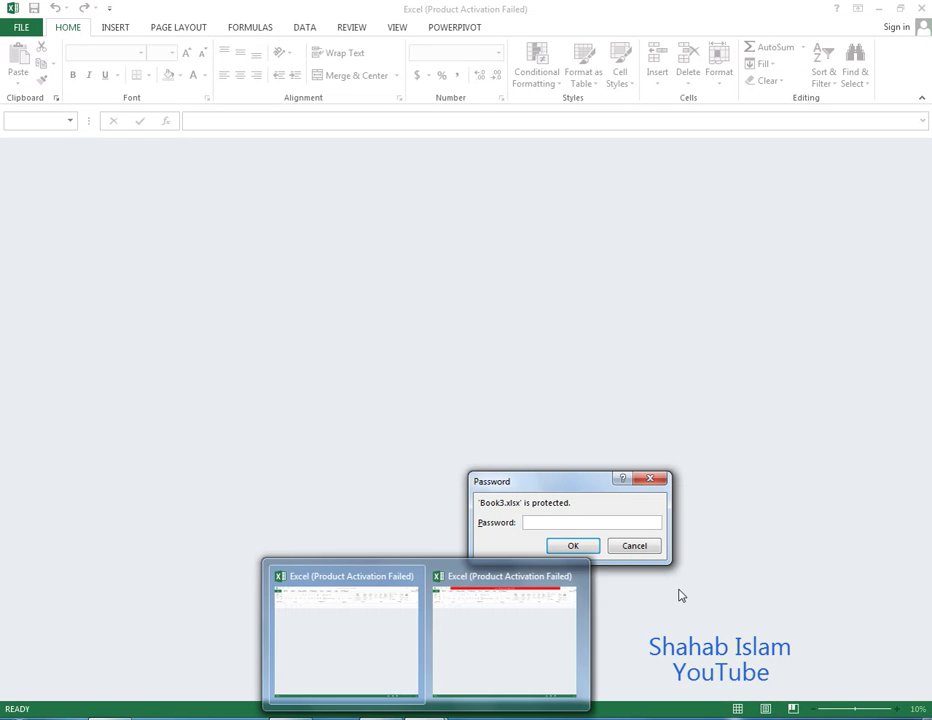
text(1)
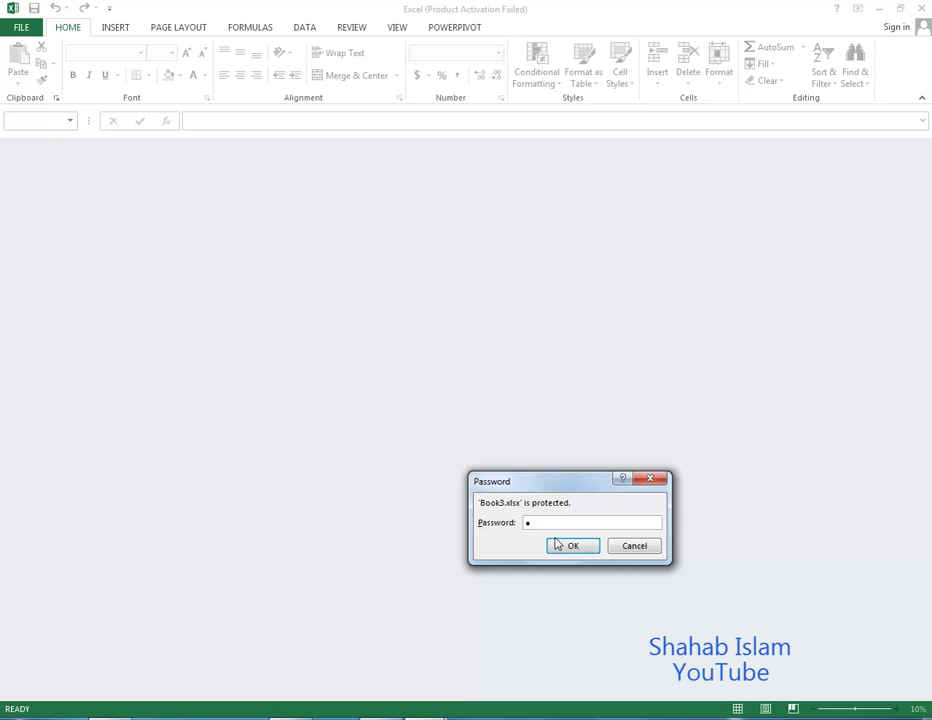
click(560, 545)
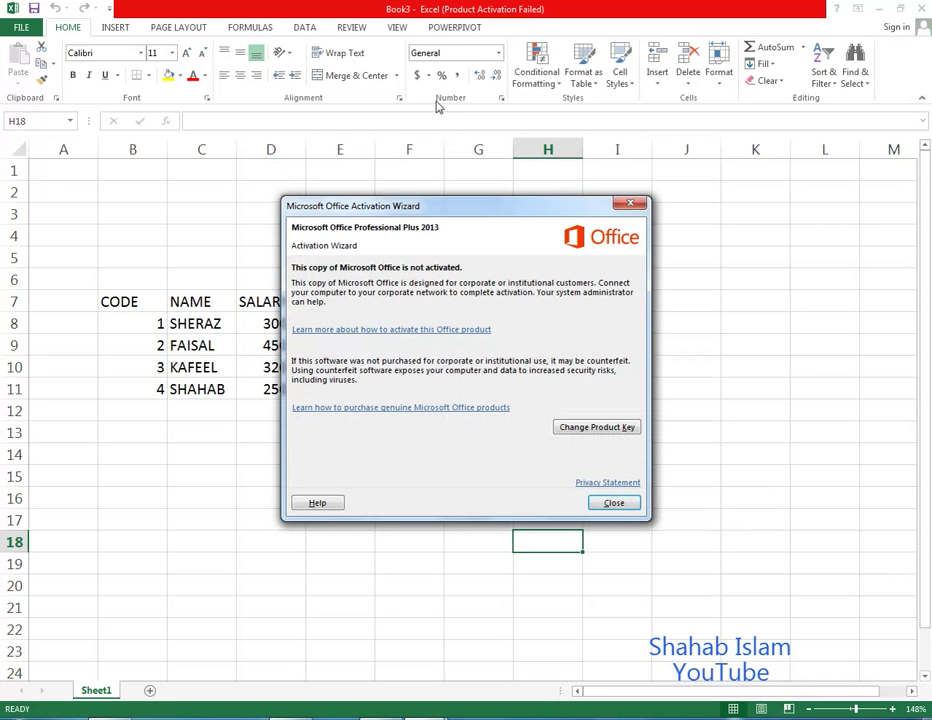
- Remove the opening password from Book3 by clearing it in the file encryption settings, and save the workbook
click(634, 206)
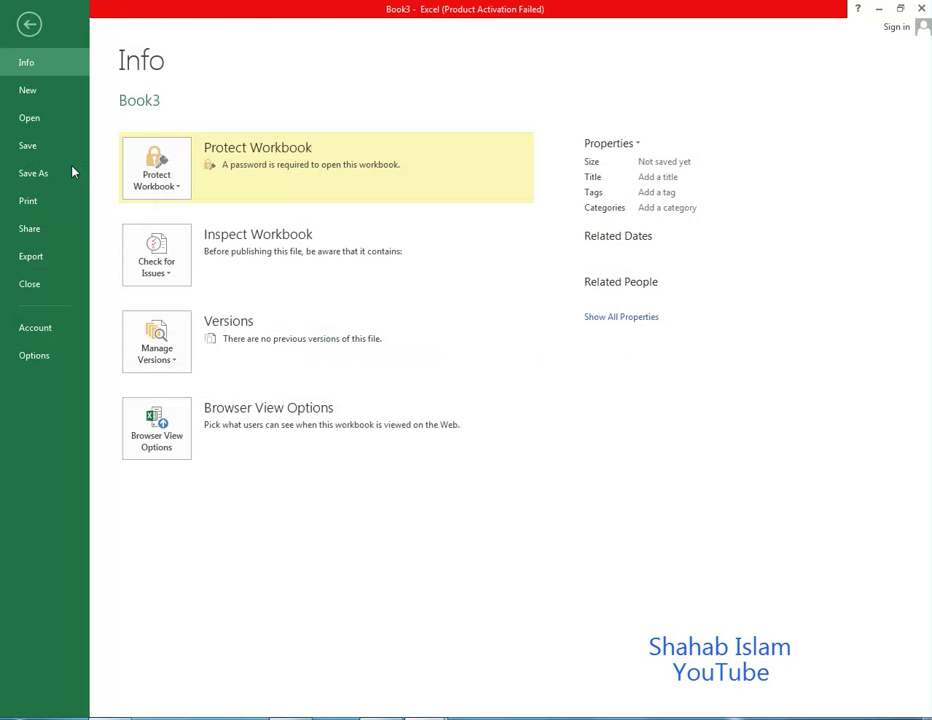
click(183, 197)
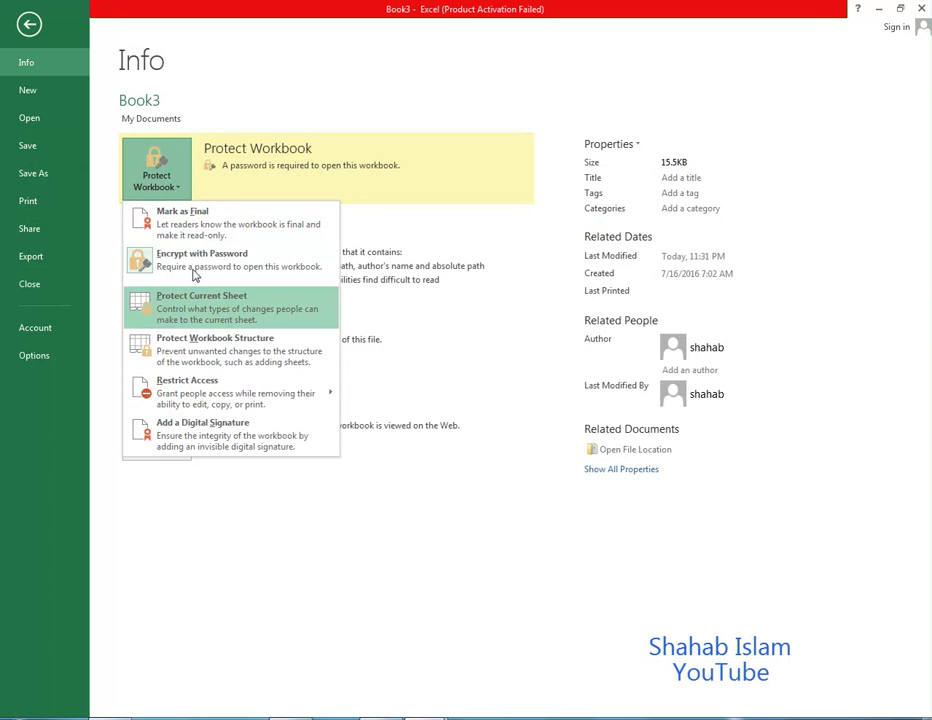
click(196, 272)
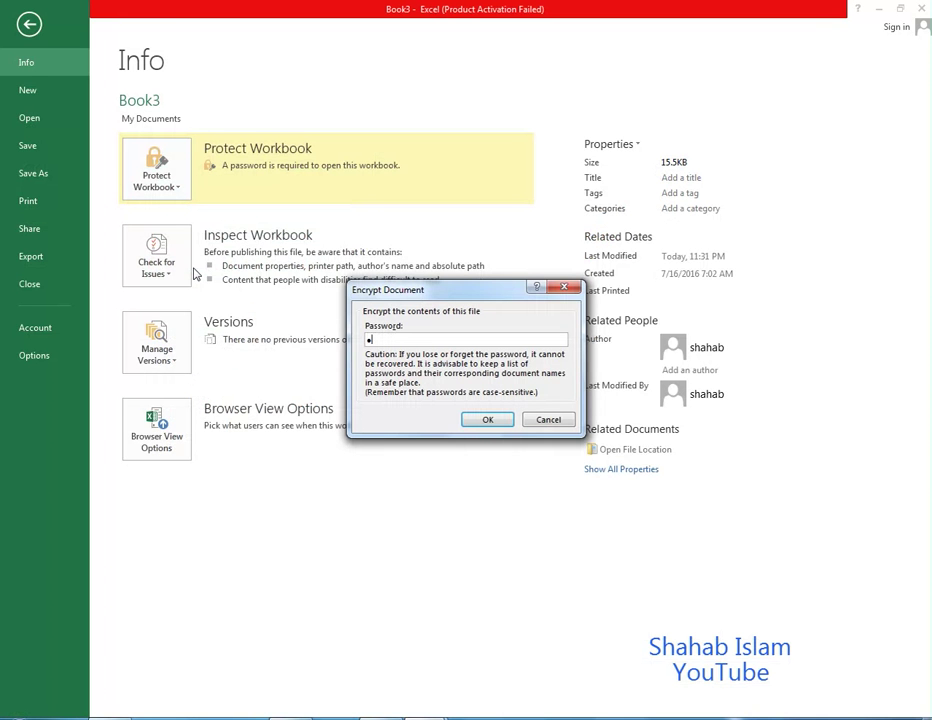
click(483, 420)
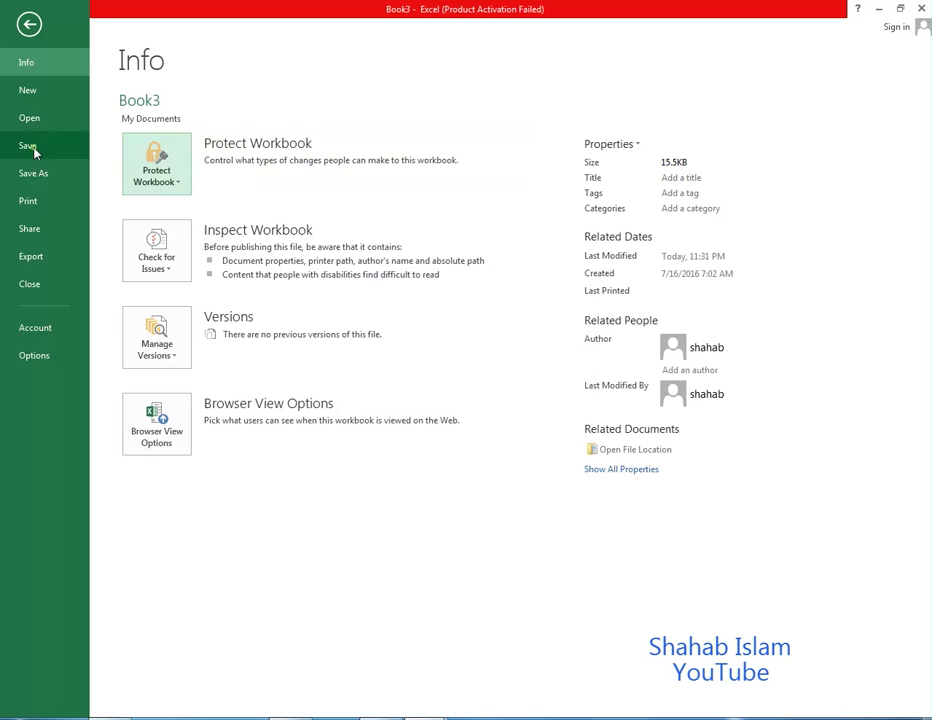
click(33, 149)
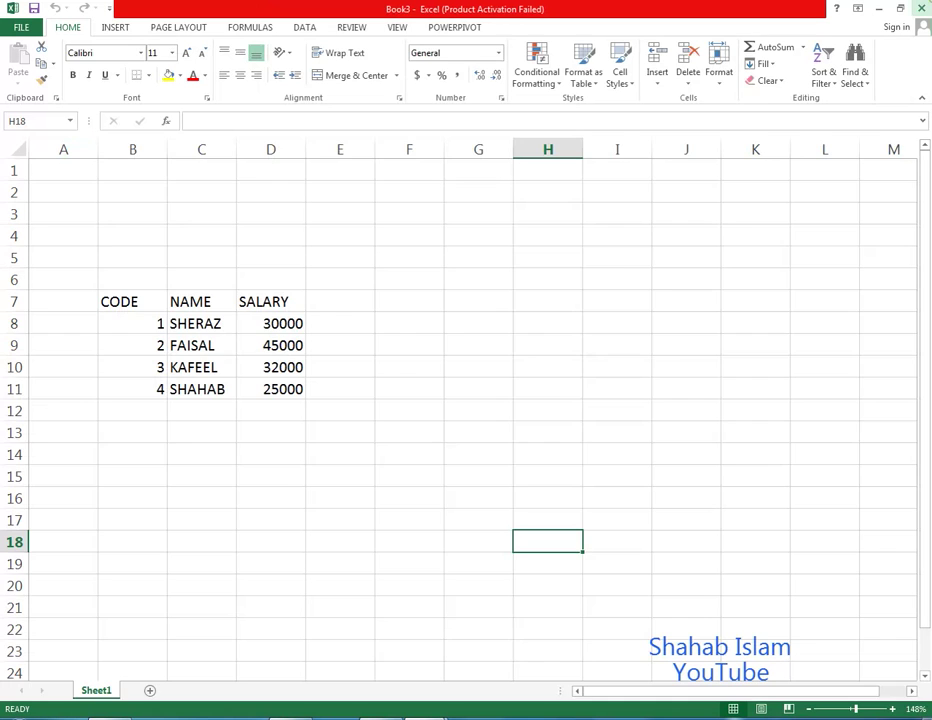
- Close Book3 and reopen it to check its password protection, dismissing the Office activation notice
click(921, 8)
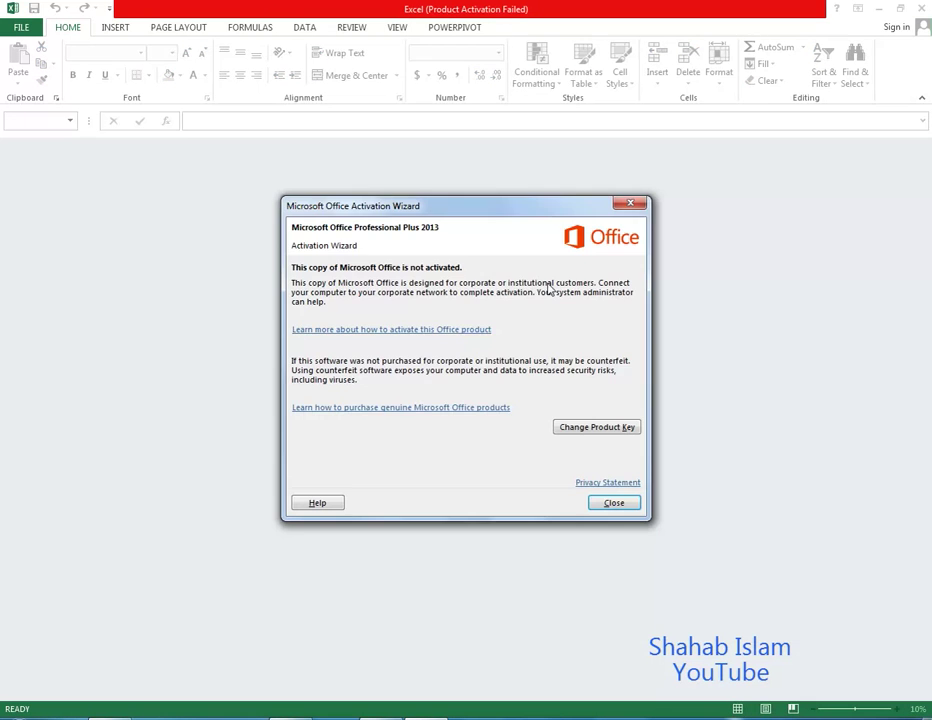
click(633, 206)
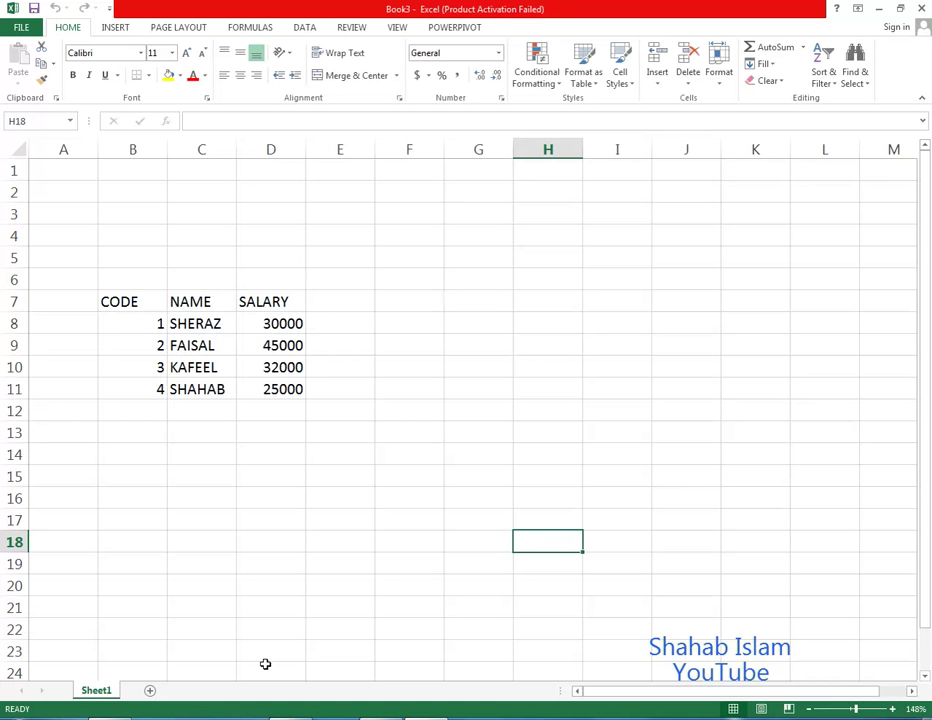
- Switch to Chrome to show the YouTube channel's uploaded videos
mouse_move(110, 716)
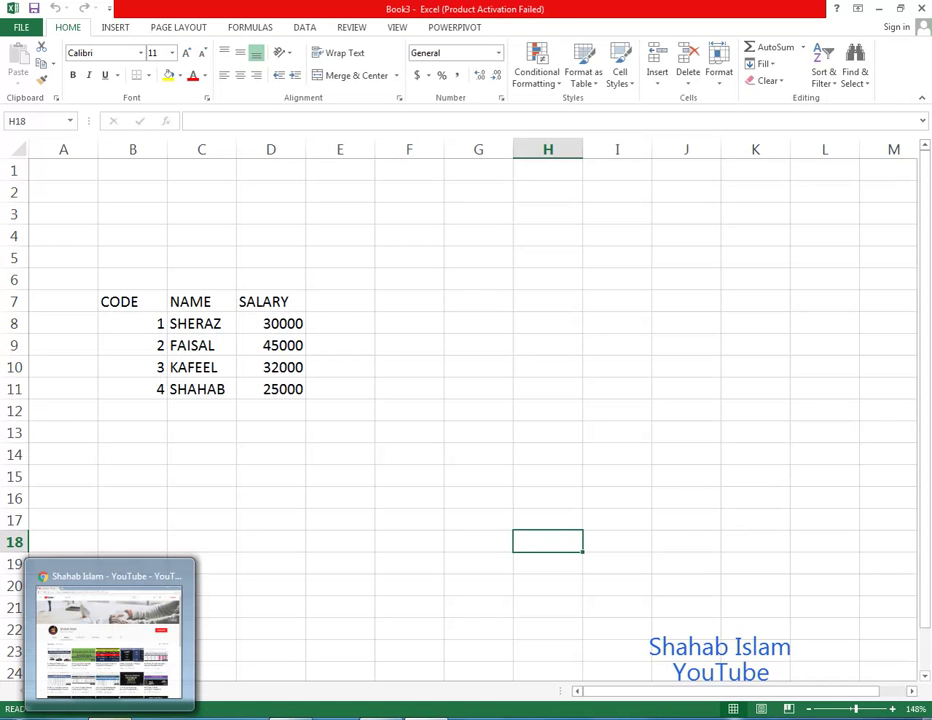
click(157, 580)
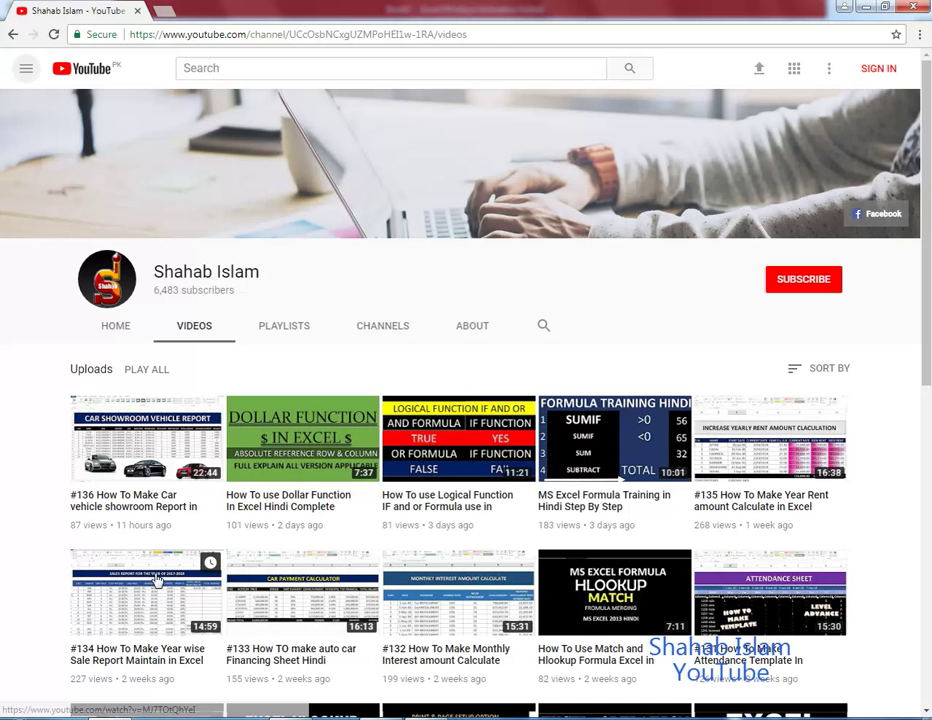